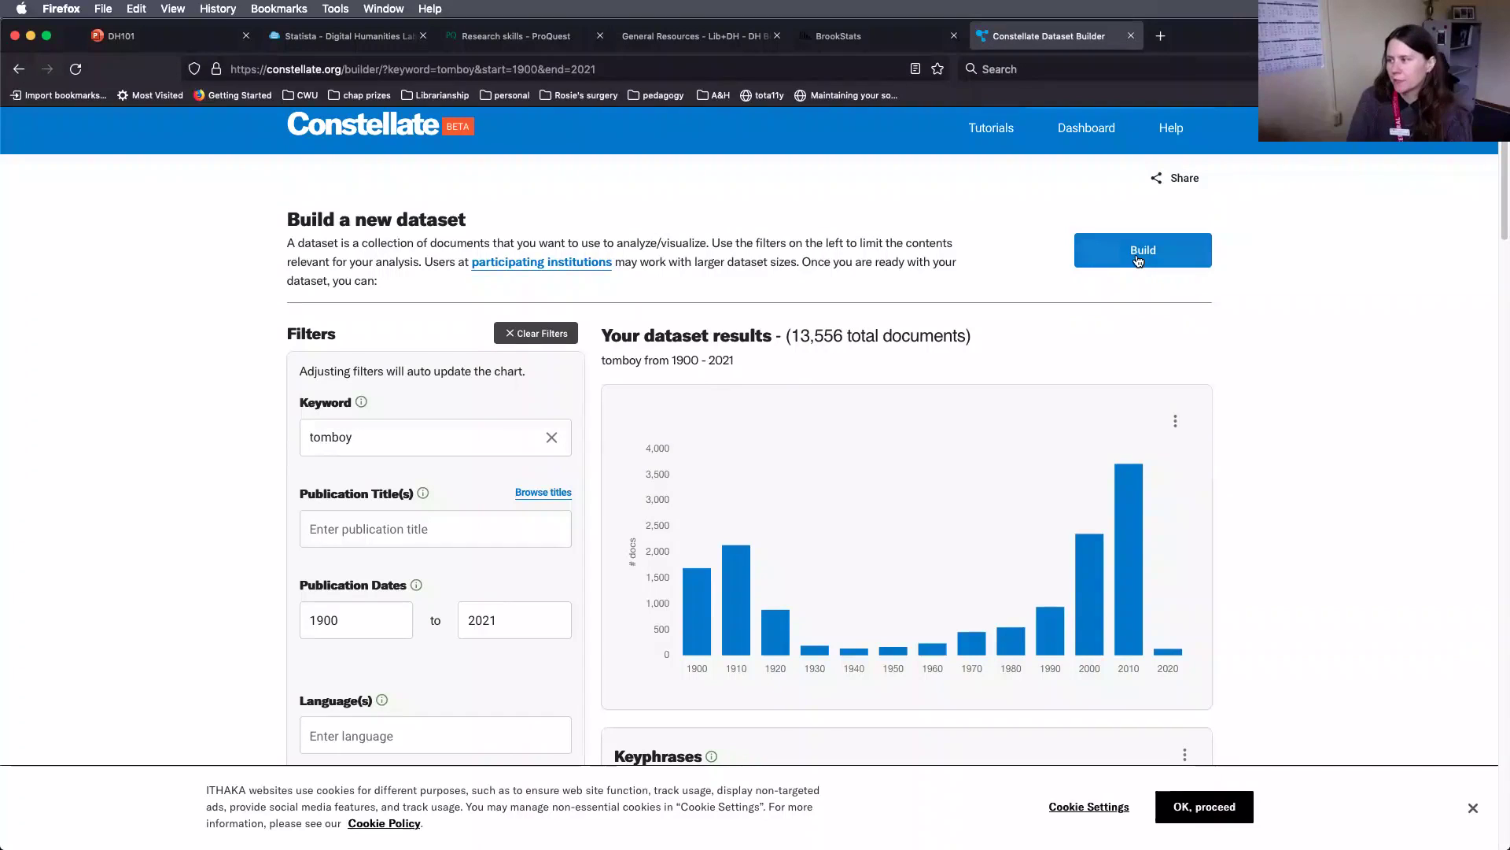
Step: Build and confirm the tomboy 1900–2021 dataset, then bring up its analysis notebook options
click(1137, 260)
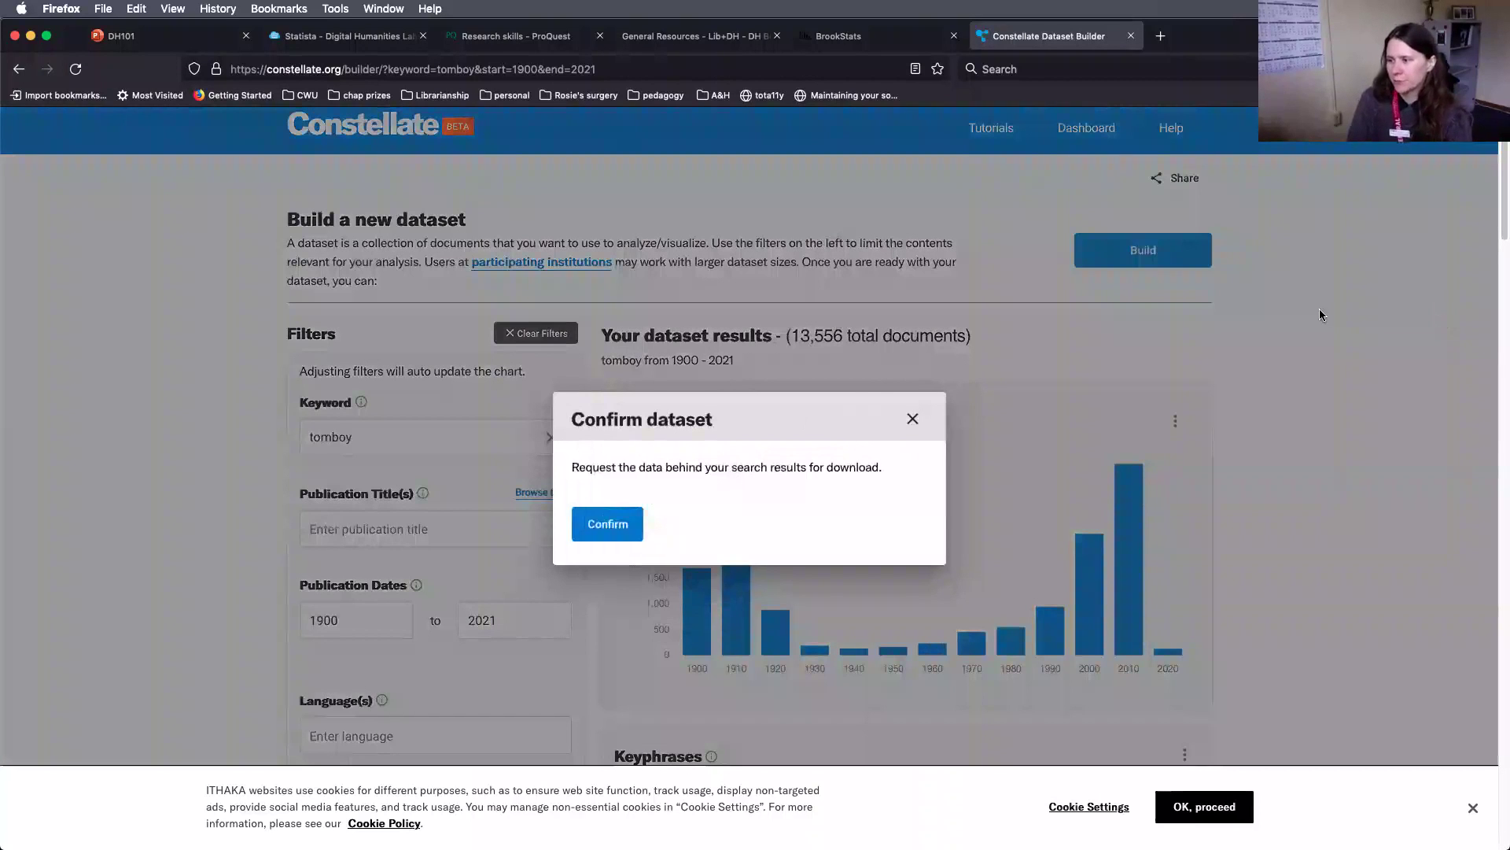
click(619, 539)
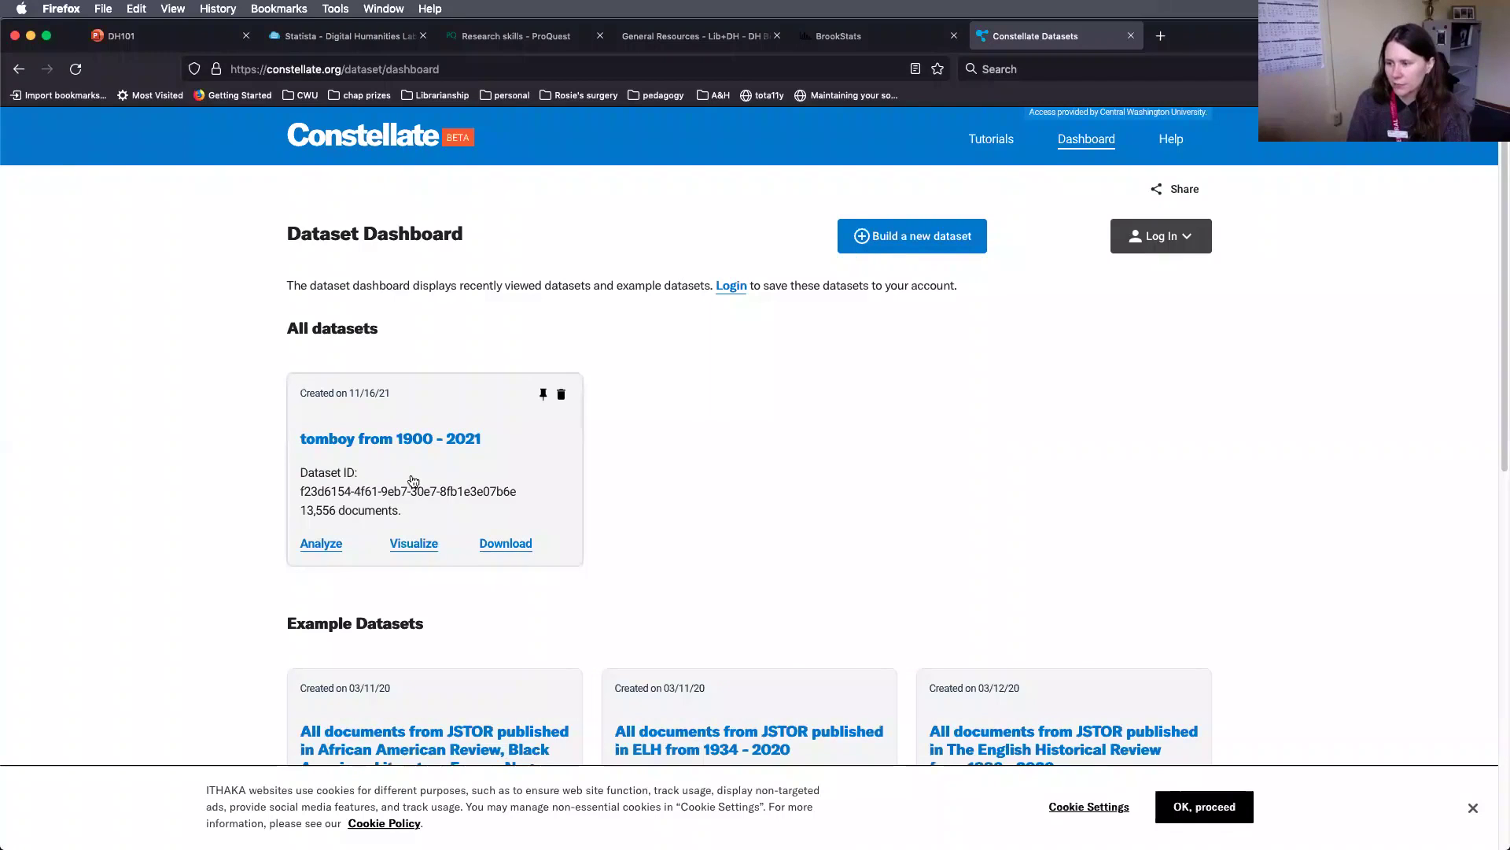
click(315, 549)
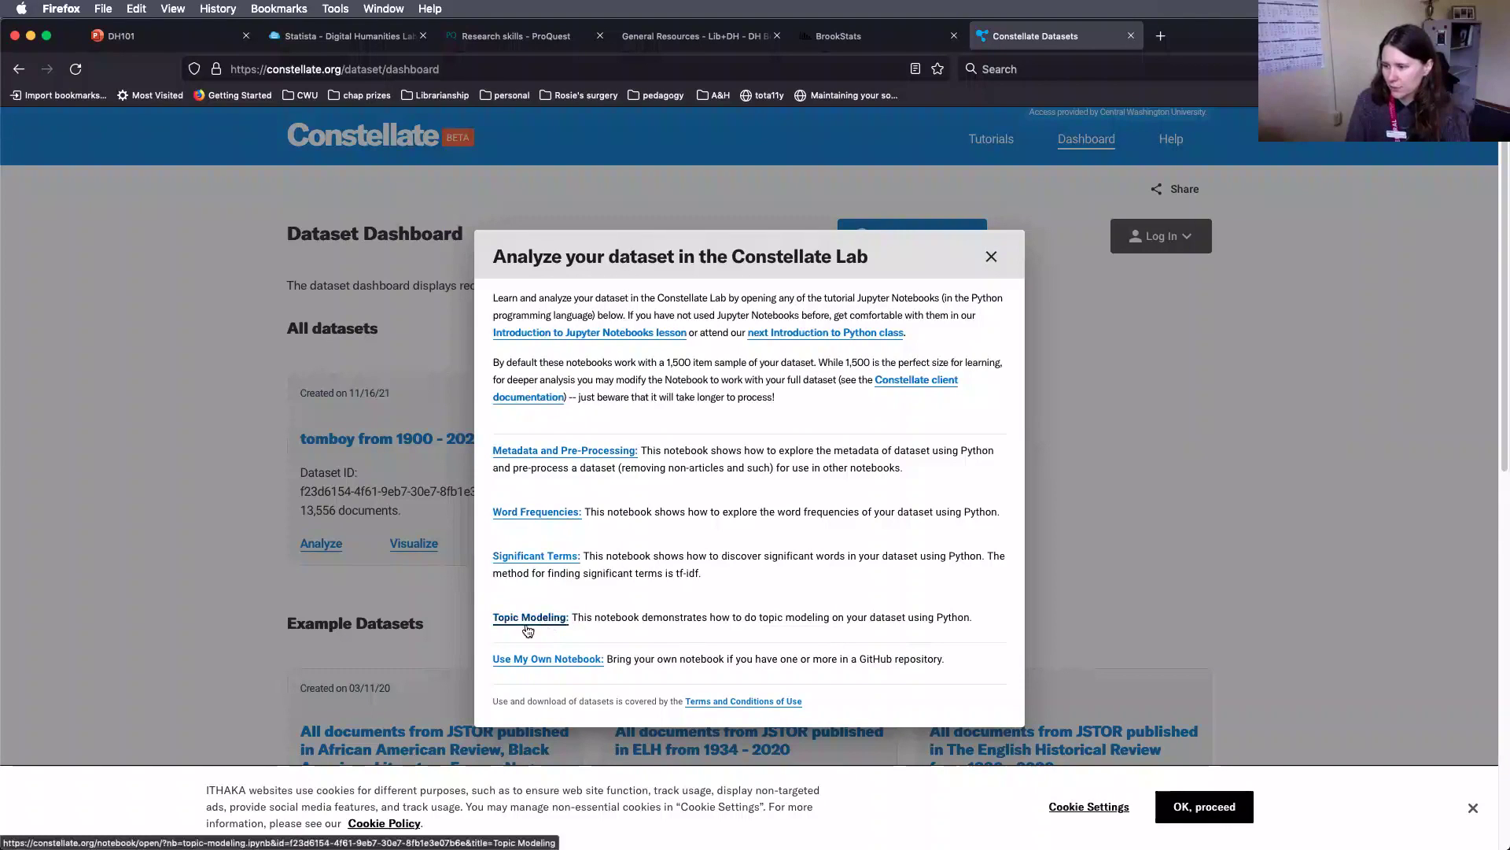
Step: Open the Metadata and Pre-Processing and Word Frequencies notebooks in new tabs, then dismiss the options
click(554, 456)
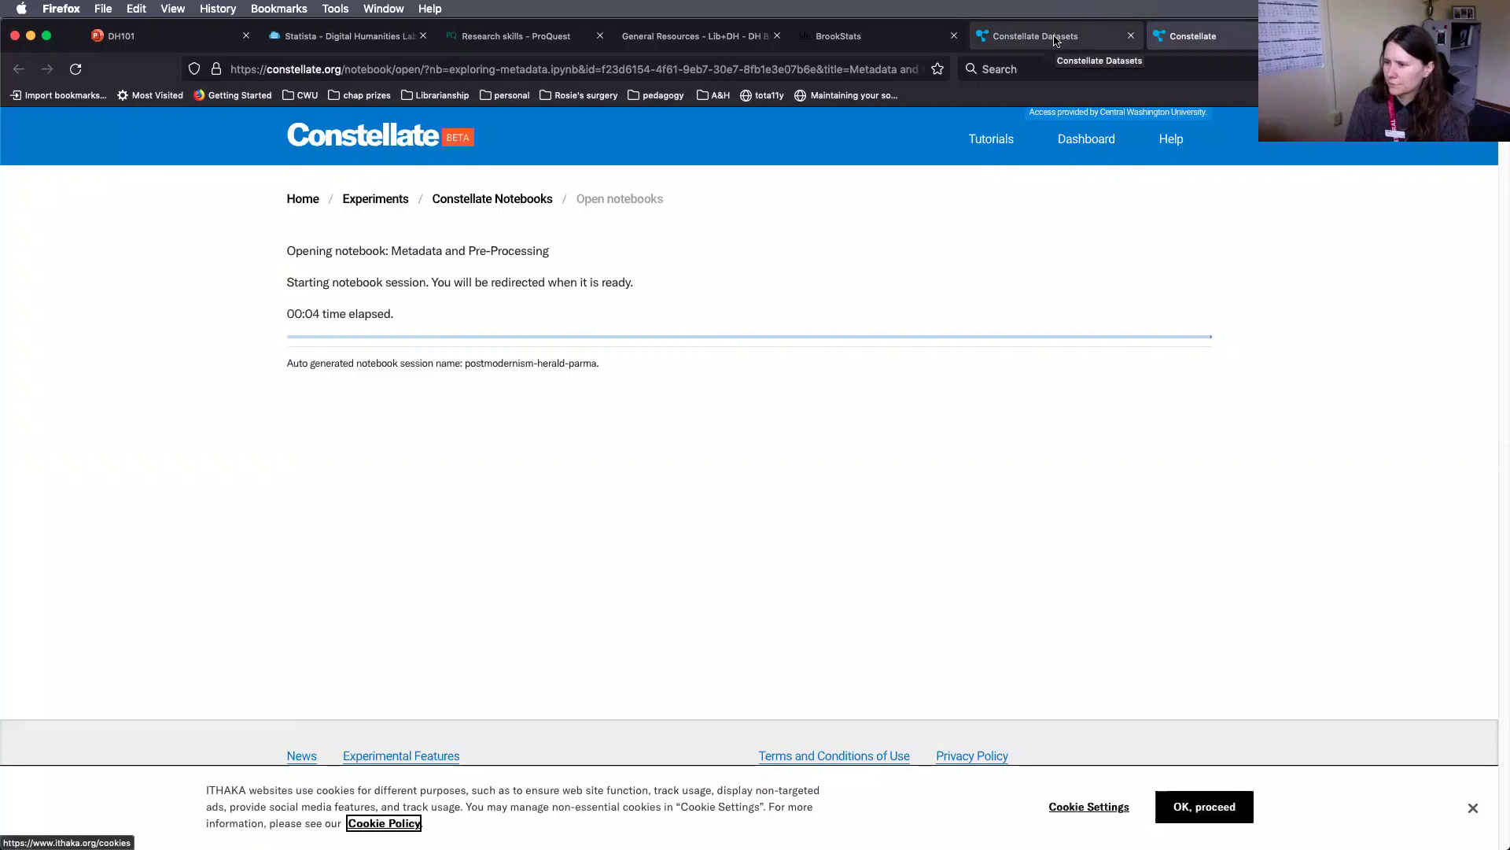
click(1055, 37)
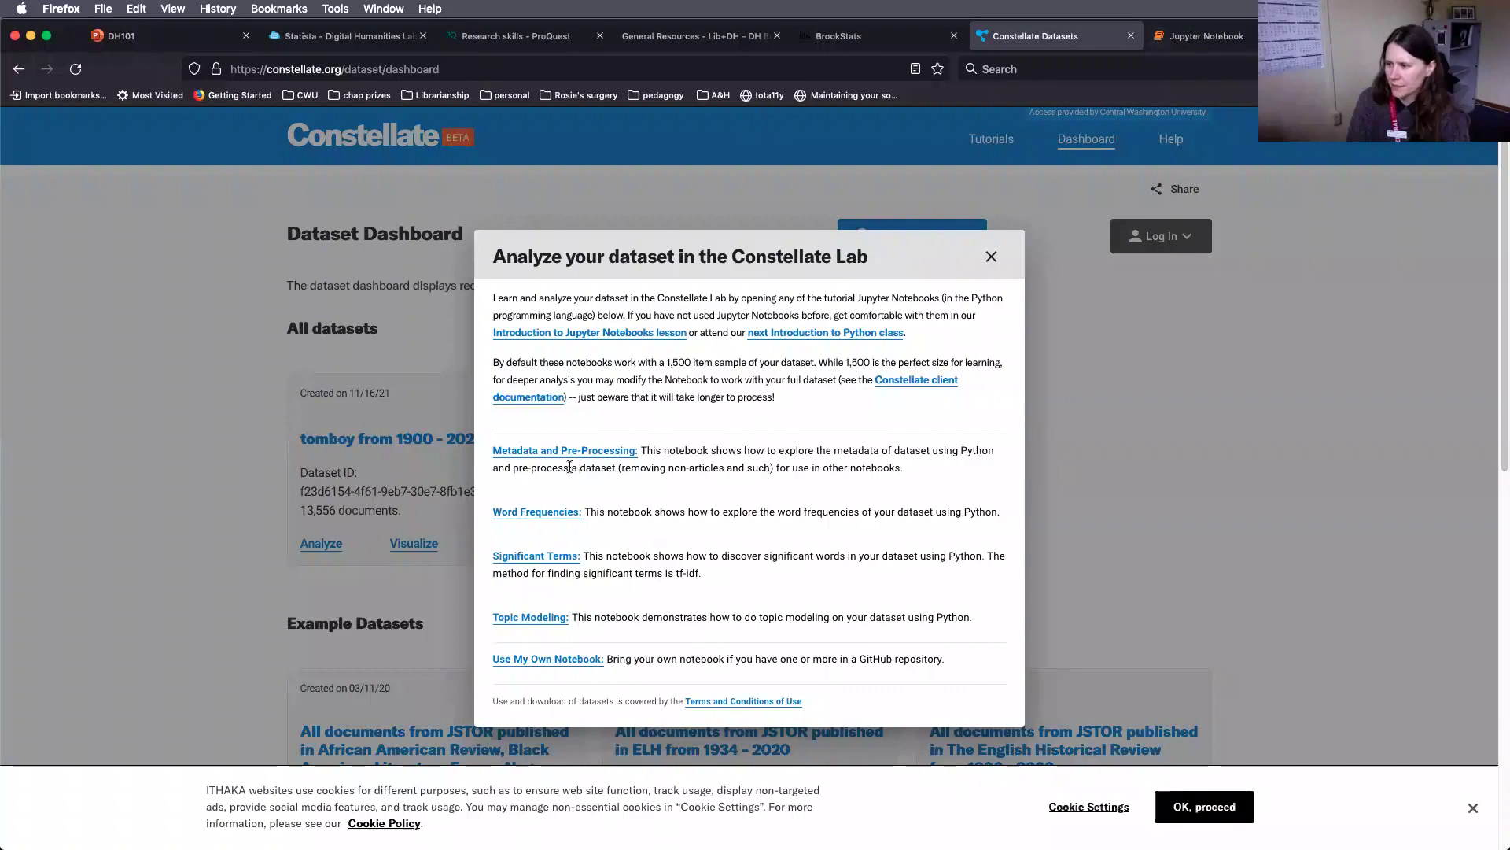
click(548, 529)
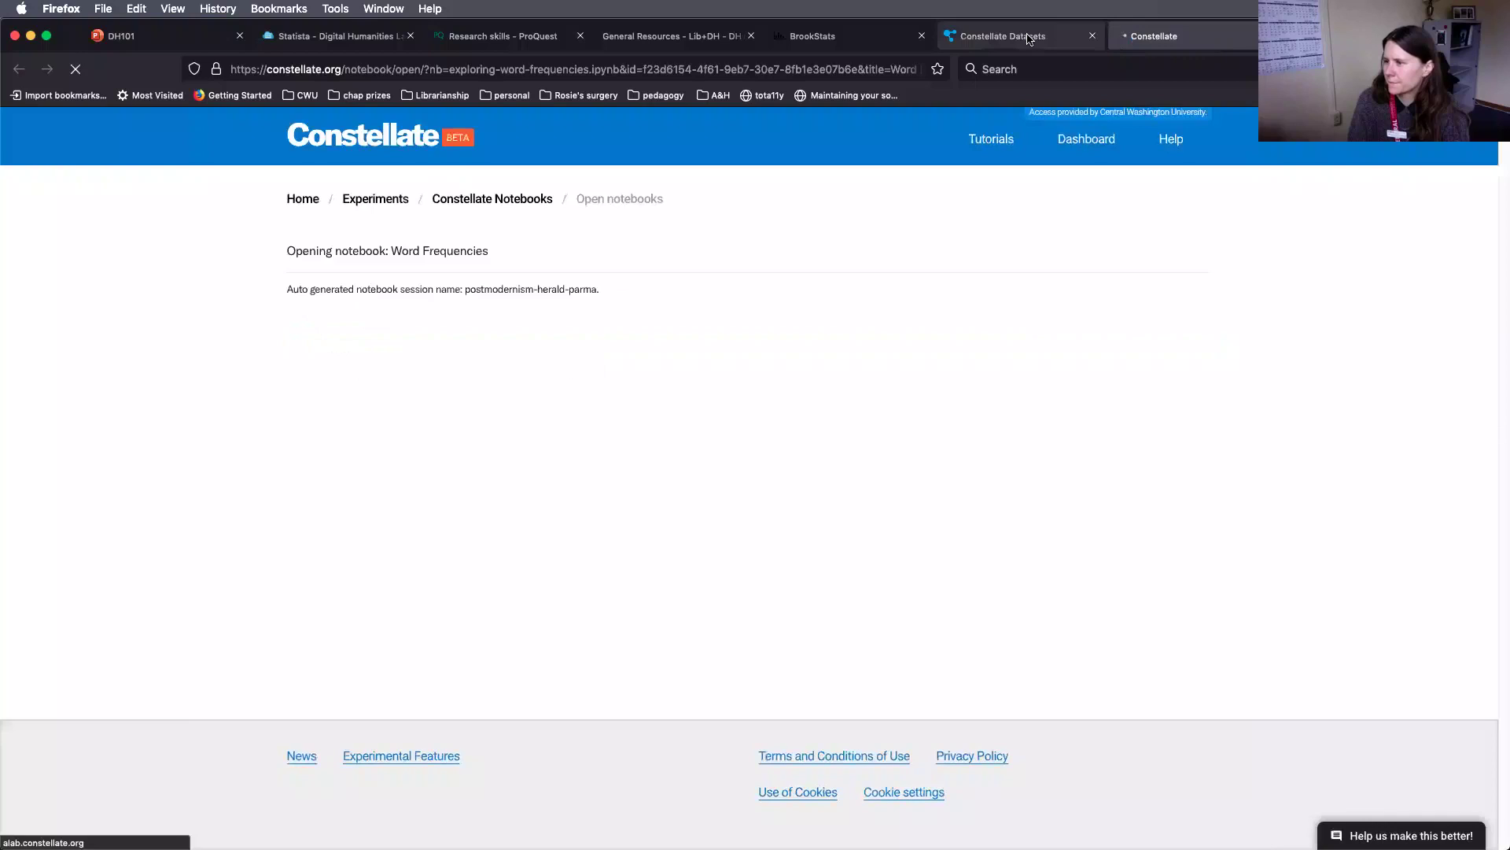
click(1029, 39)
click(991, 253)
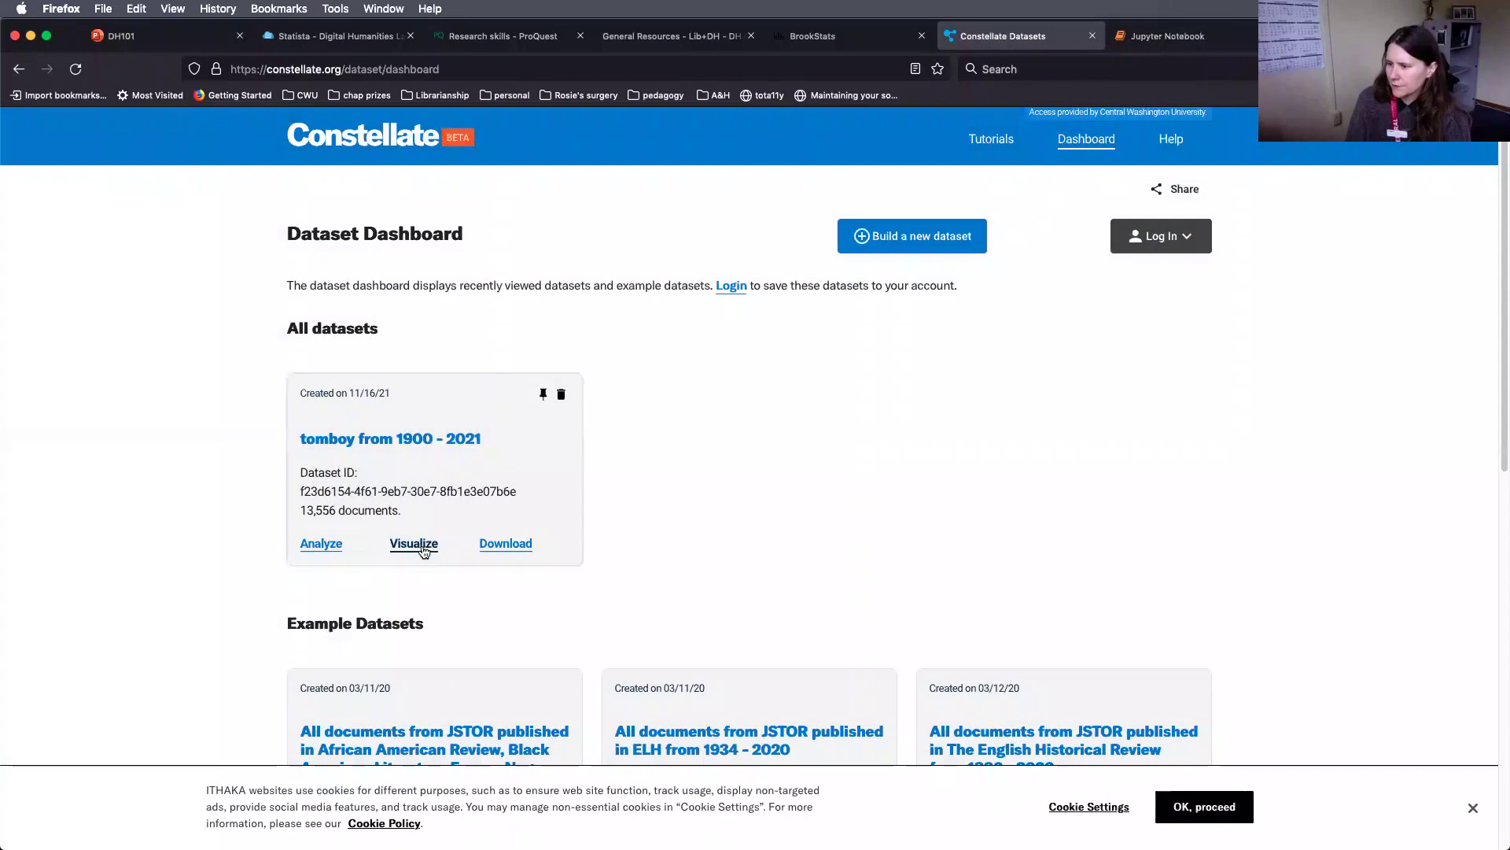
Step: Open the tomboy dataset's visualizations and browse its documents-per-decade chart and document list
click(424, 550)
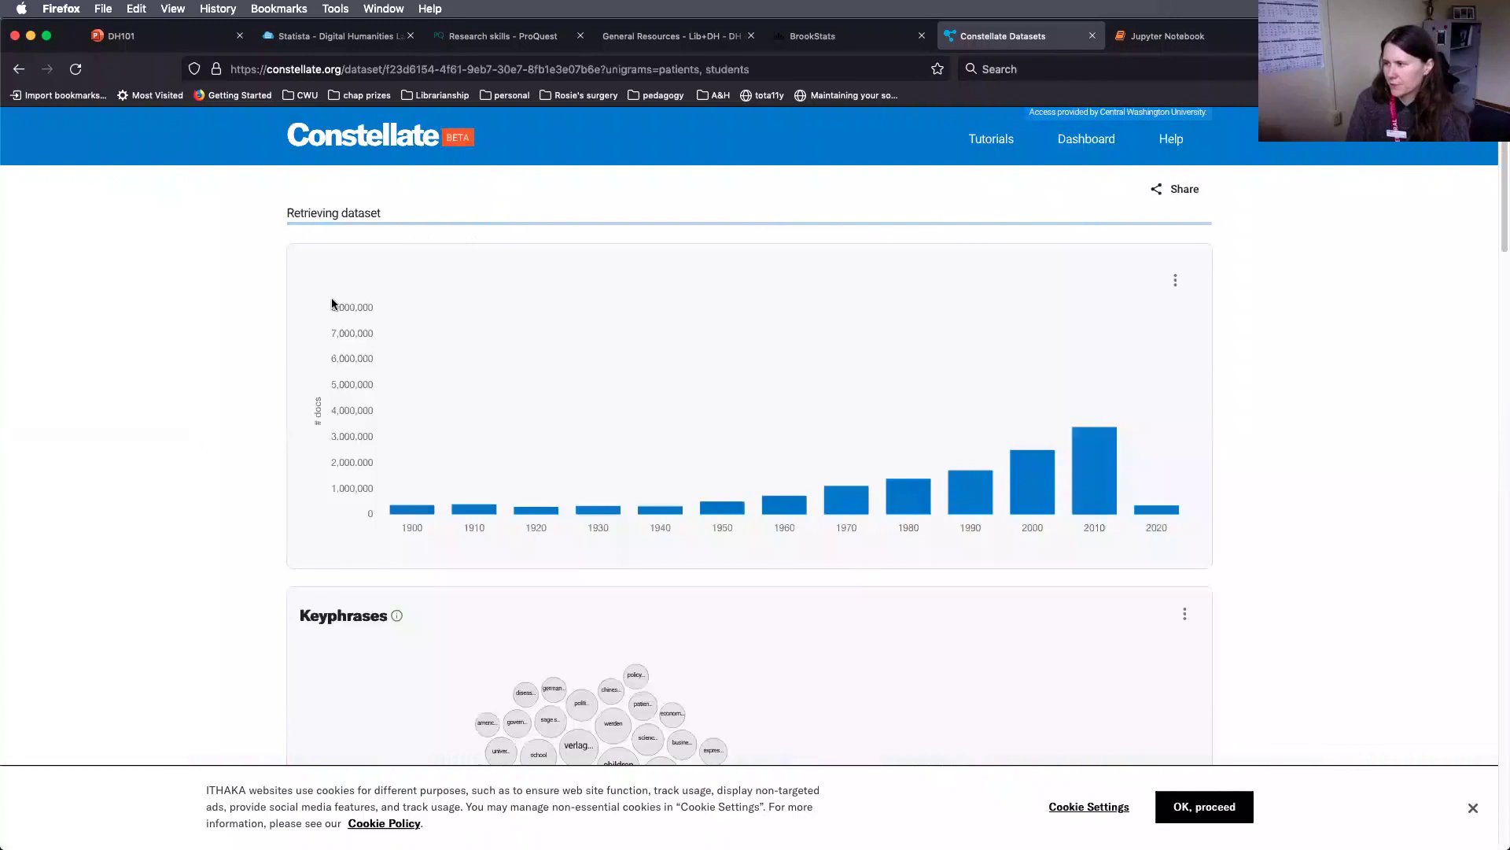
scroll(253, 425, down, 5)
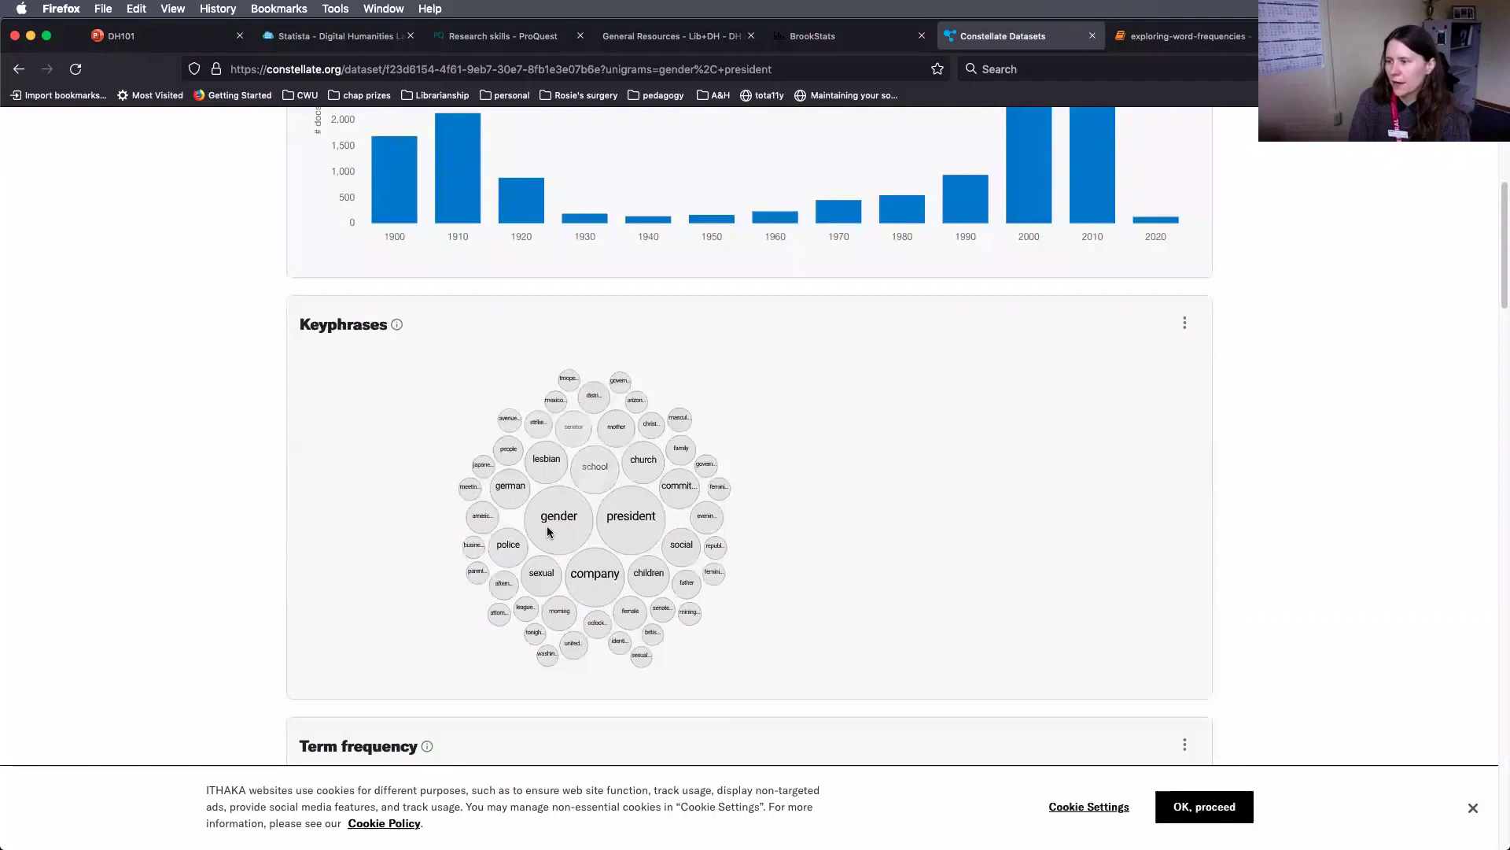
scroll(251, 408, down, 2)
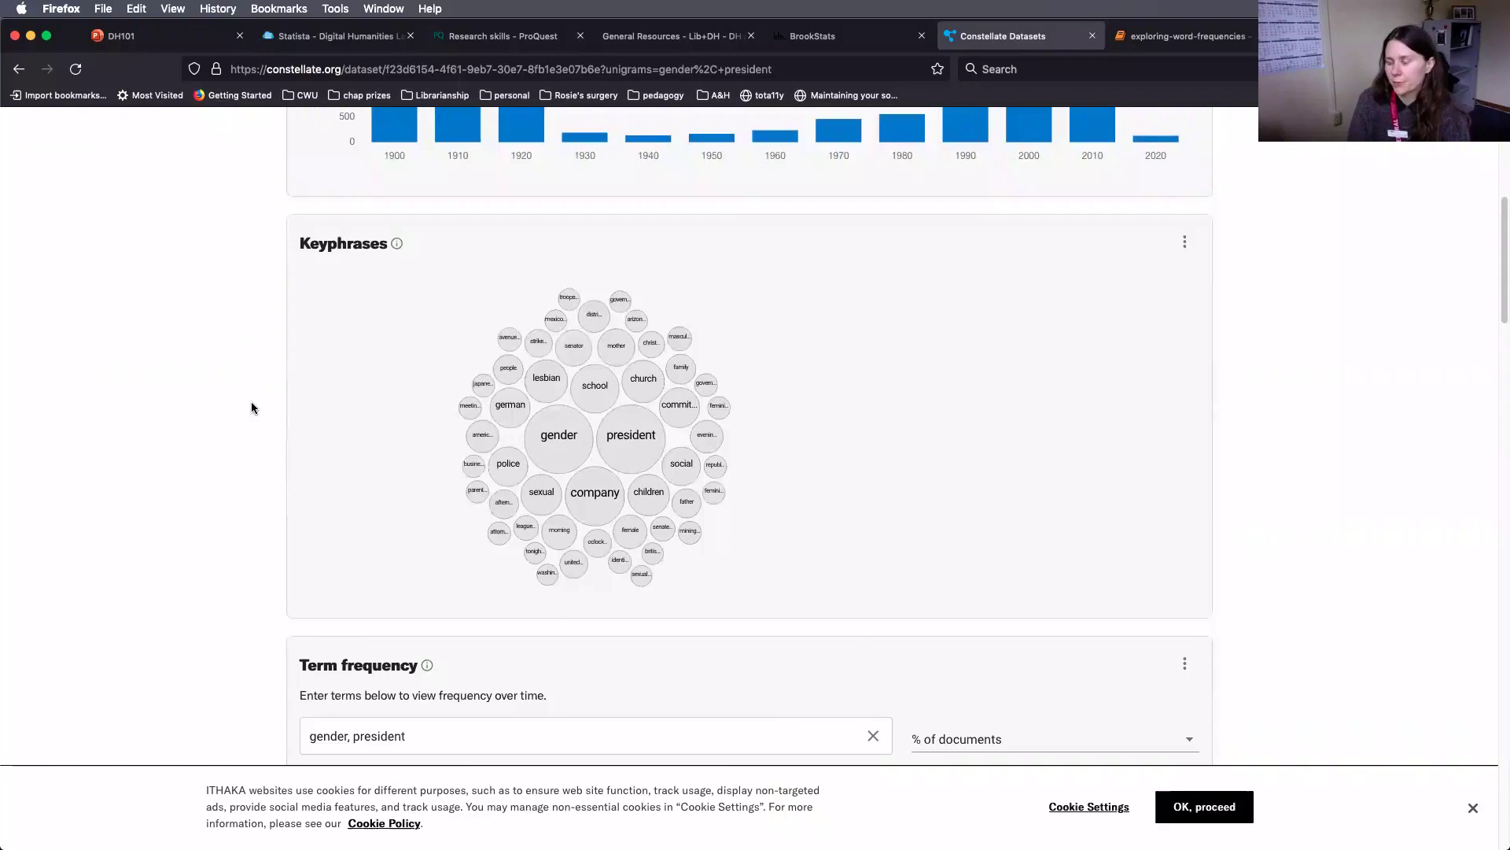
scroll(252, 408, down, 5)
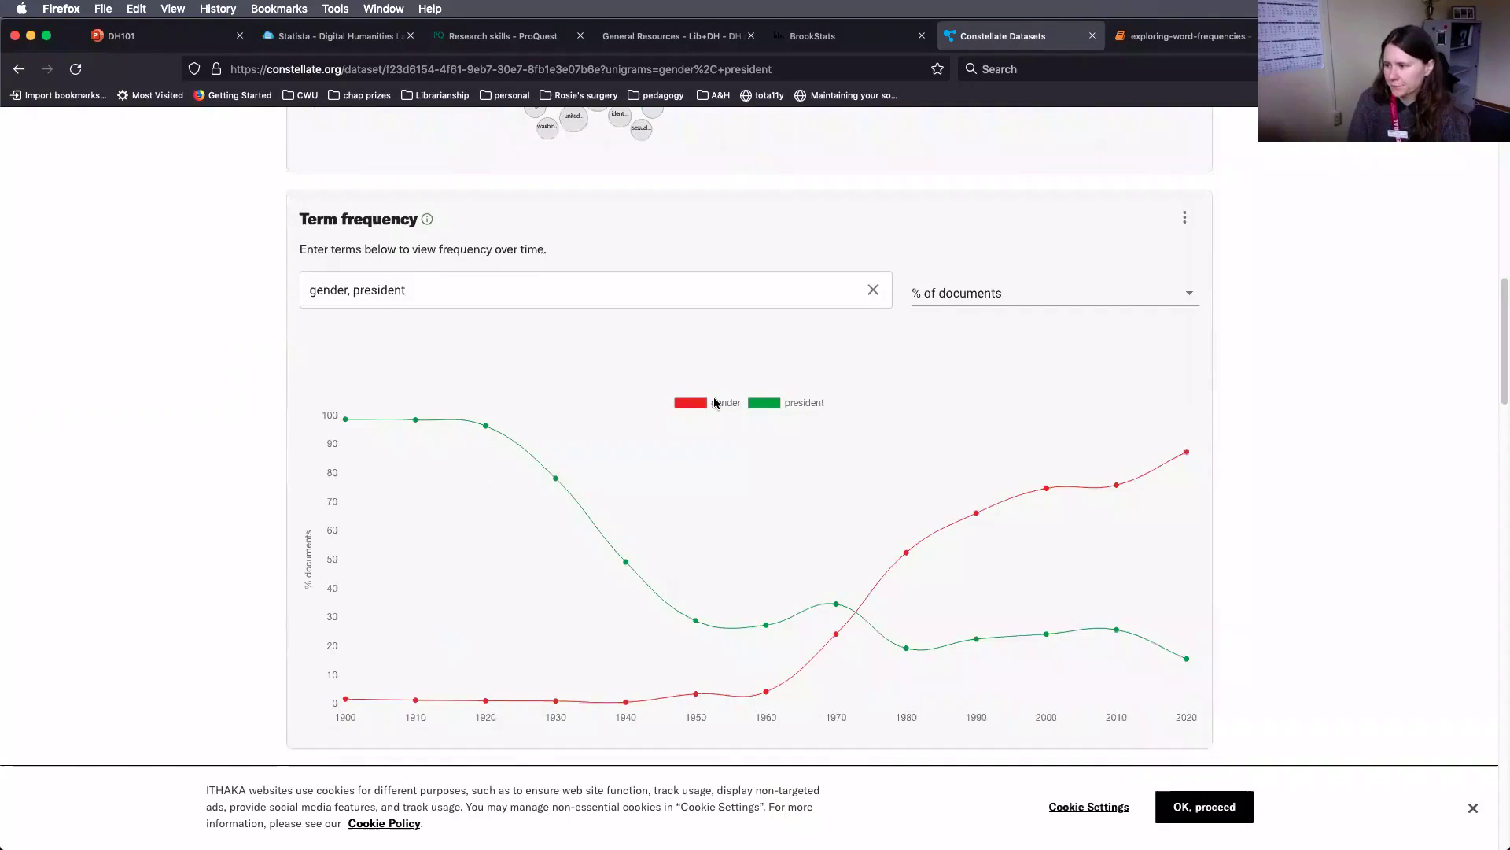
scroll(910, 690, down, 3)
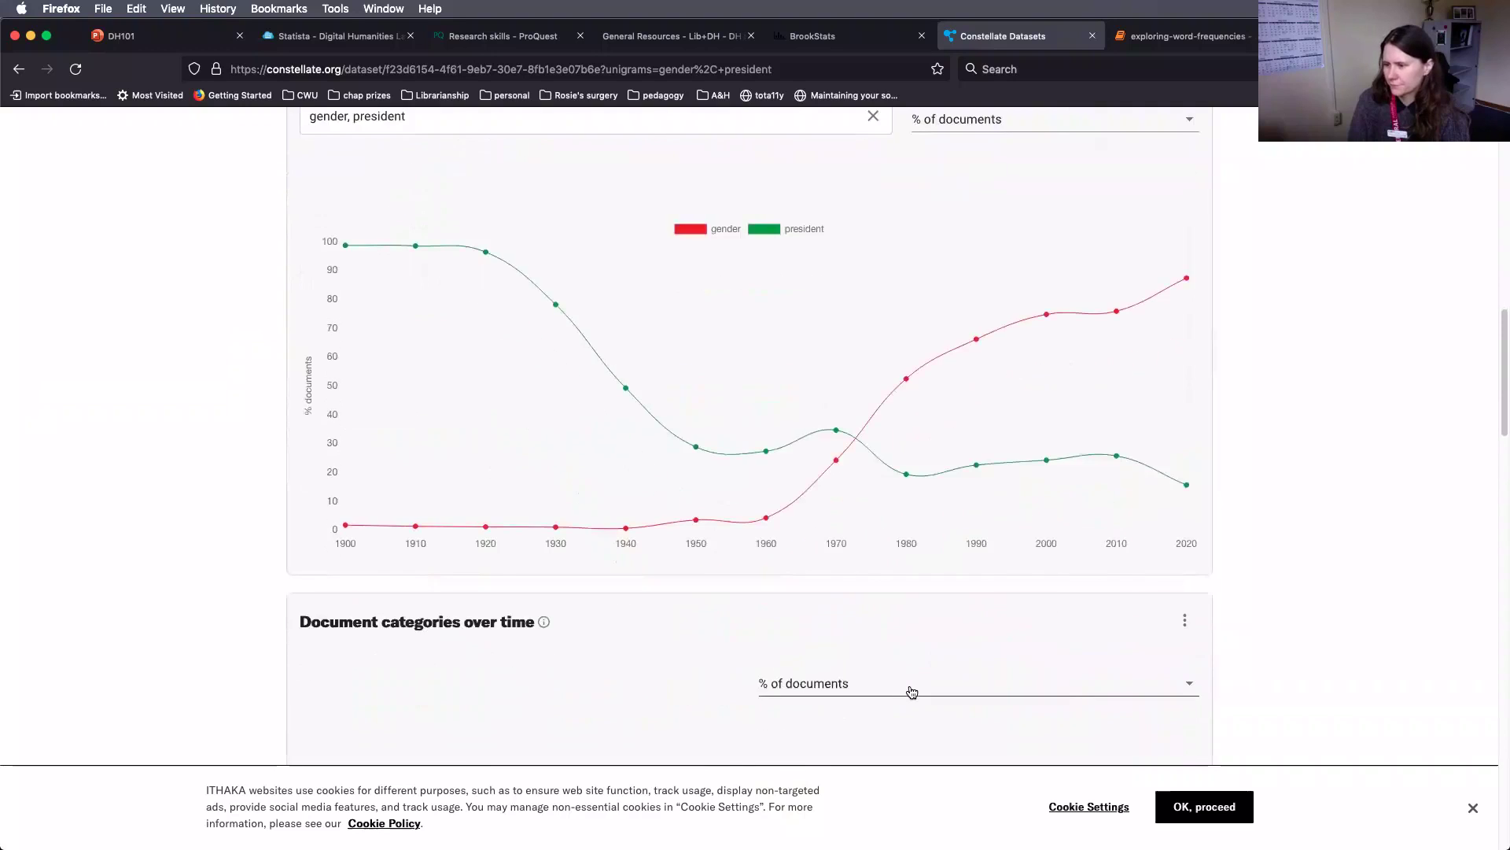
scroll(700, 618, up, 1)
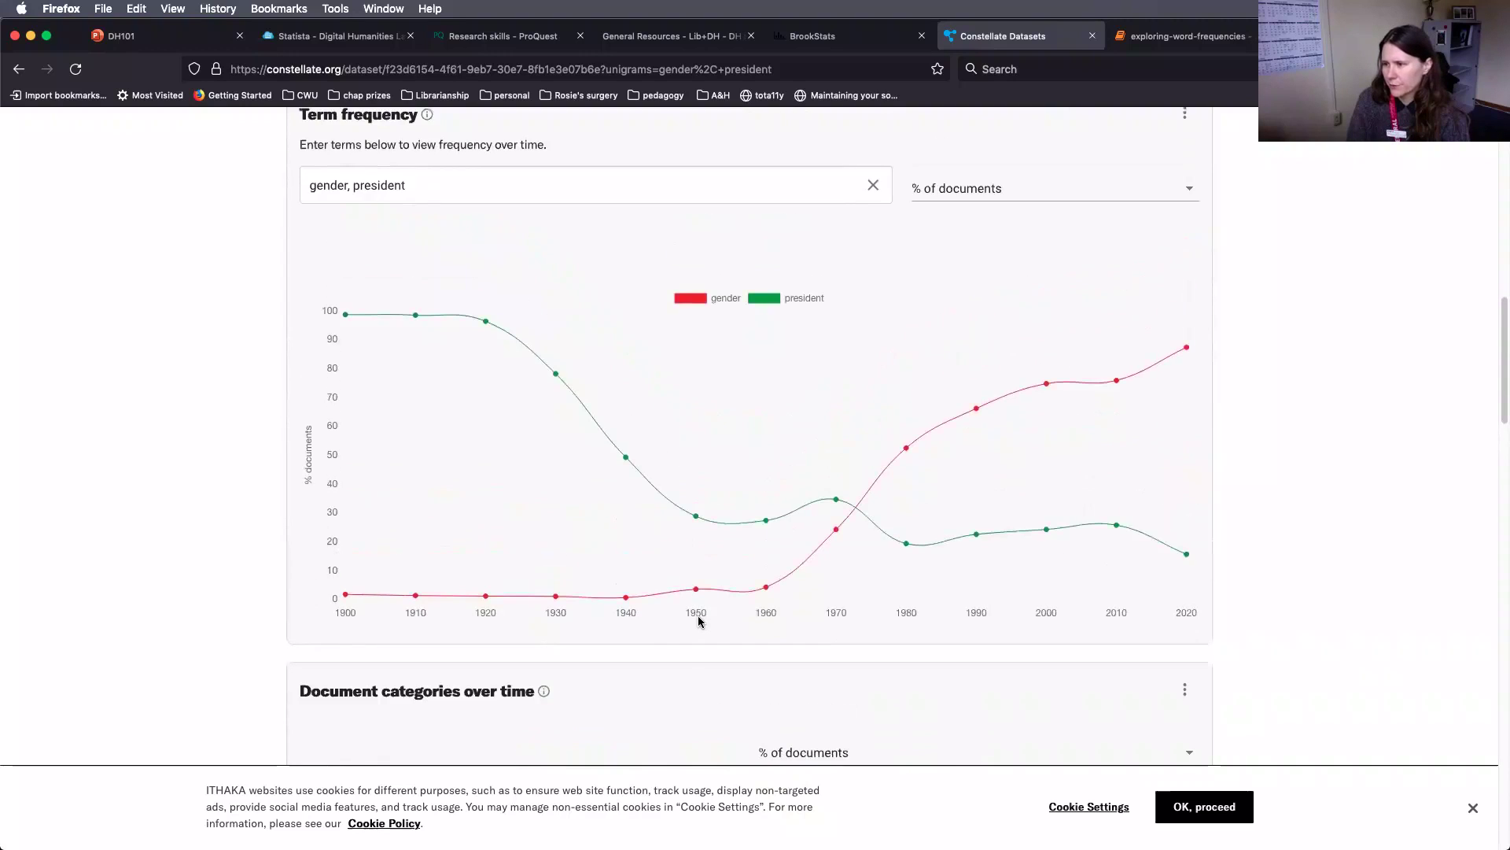
scroll(698, 618, down, 2)
scroll(697, 621, down, 3)
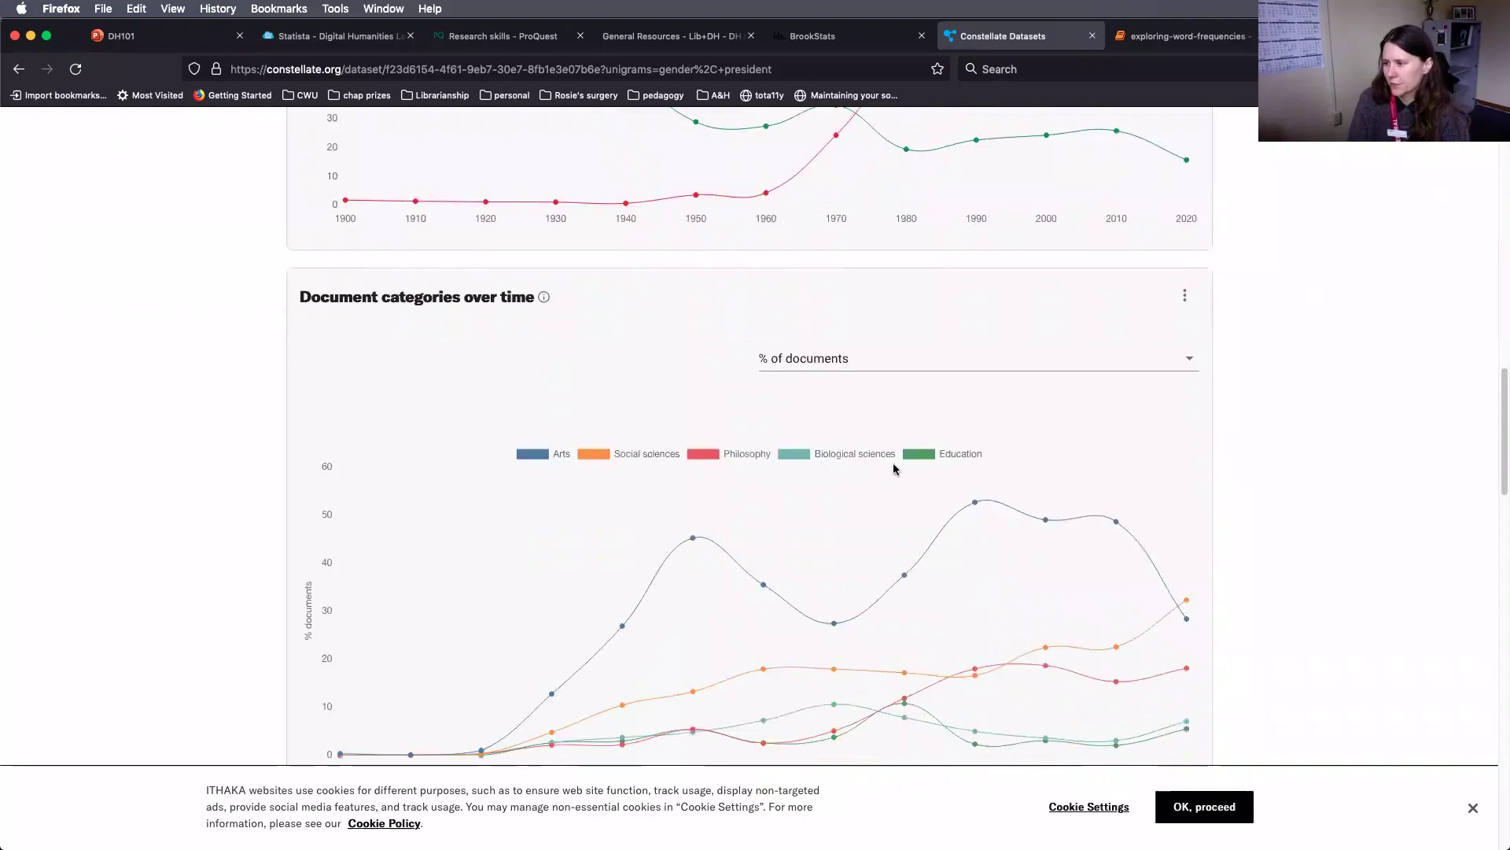
scroll(502, 595, down, 3)
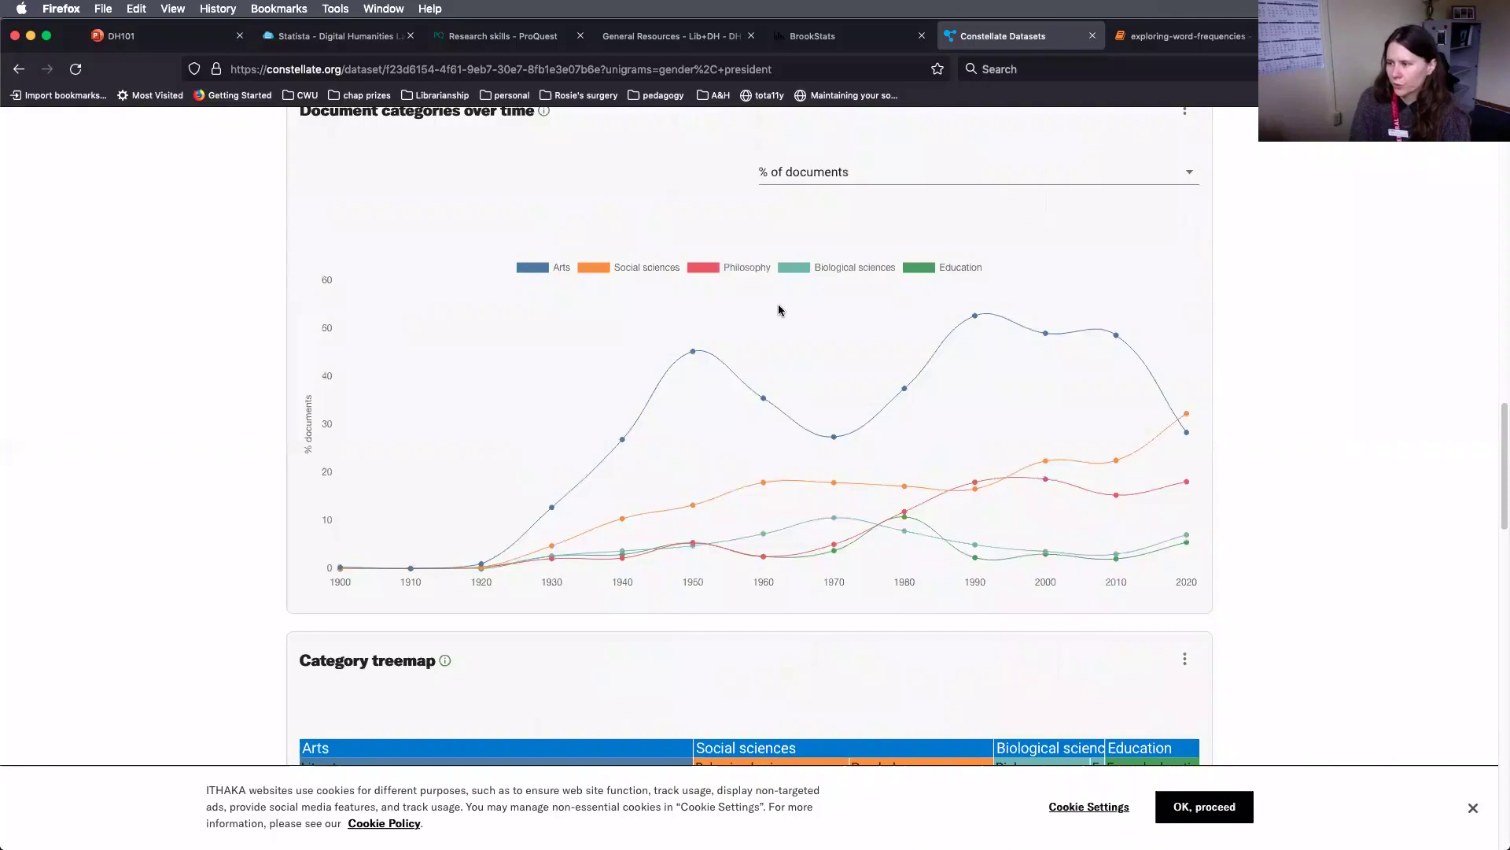
scroll(519, 531, down, 8)
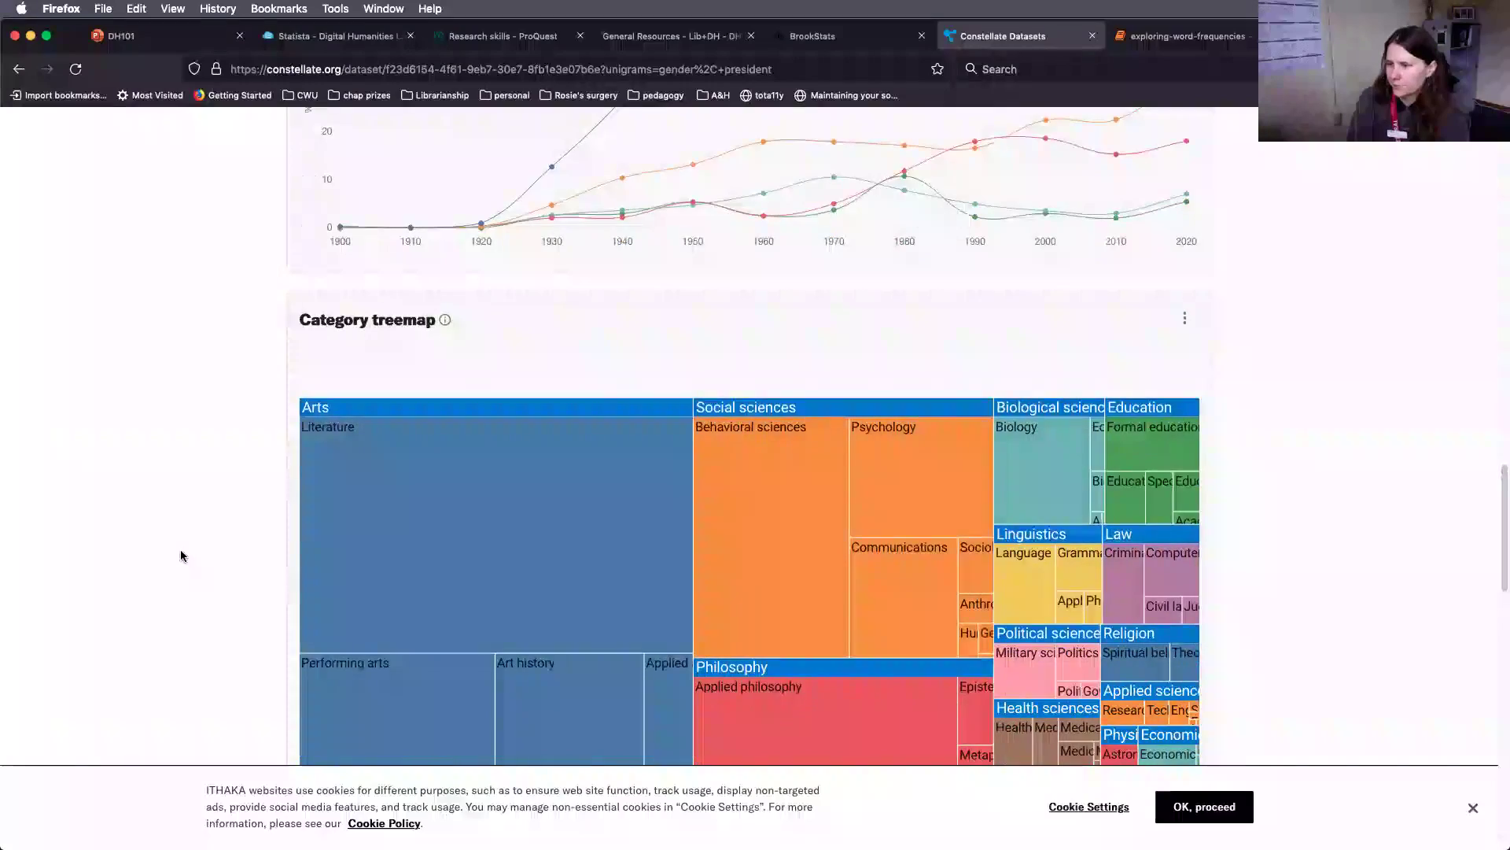
scroll(182, 555, down, 4)
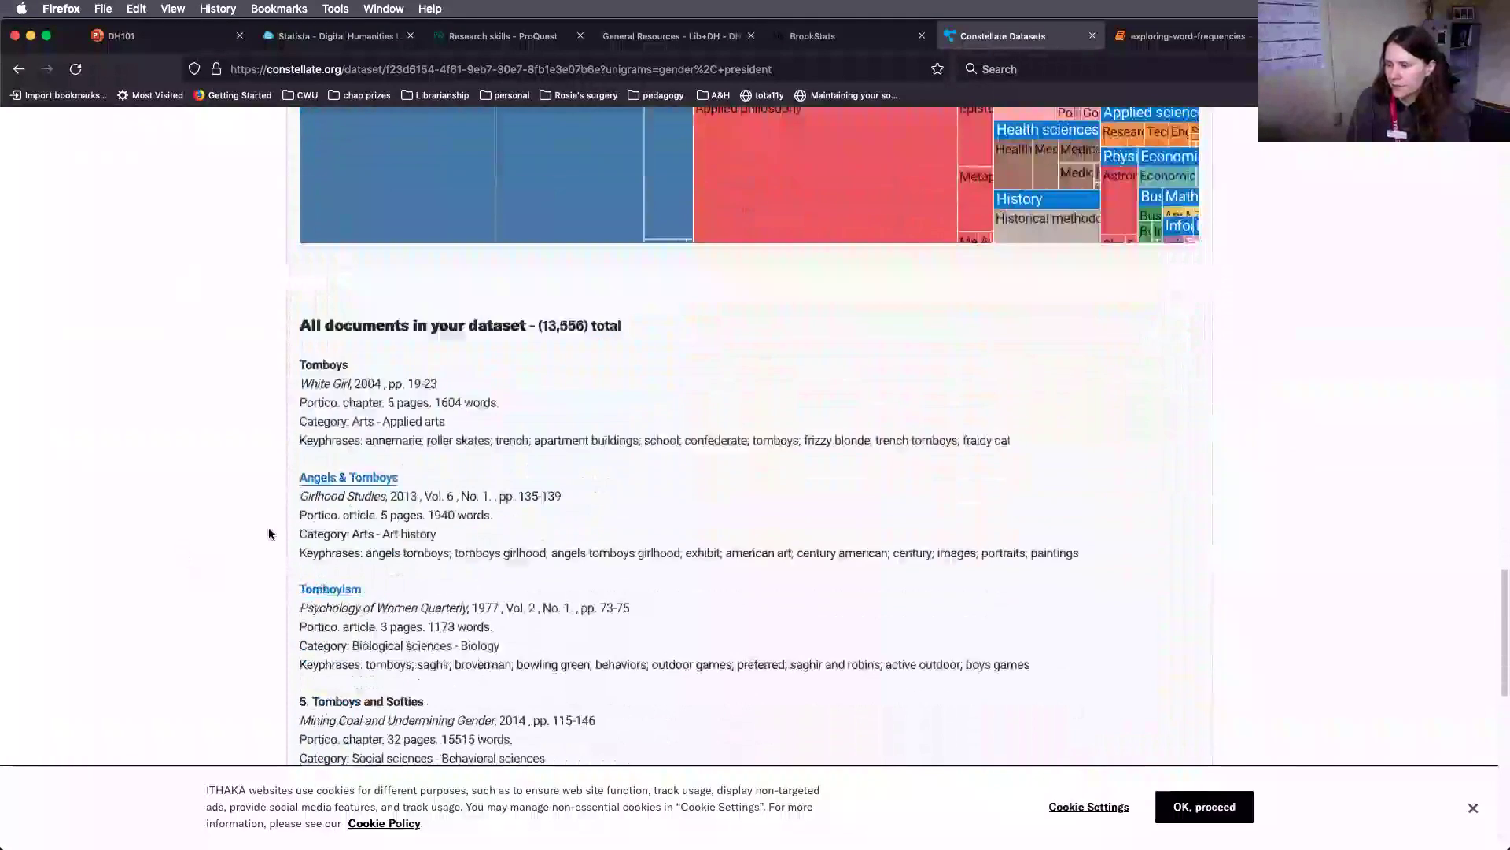
scroll(313, 591, down, 10)
scroll(313, 593, up, 20)
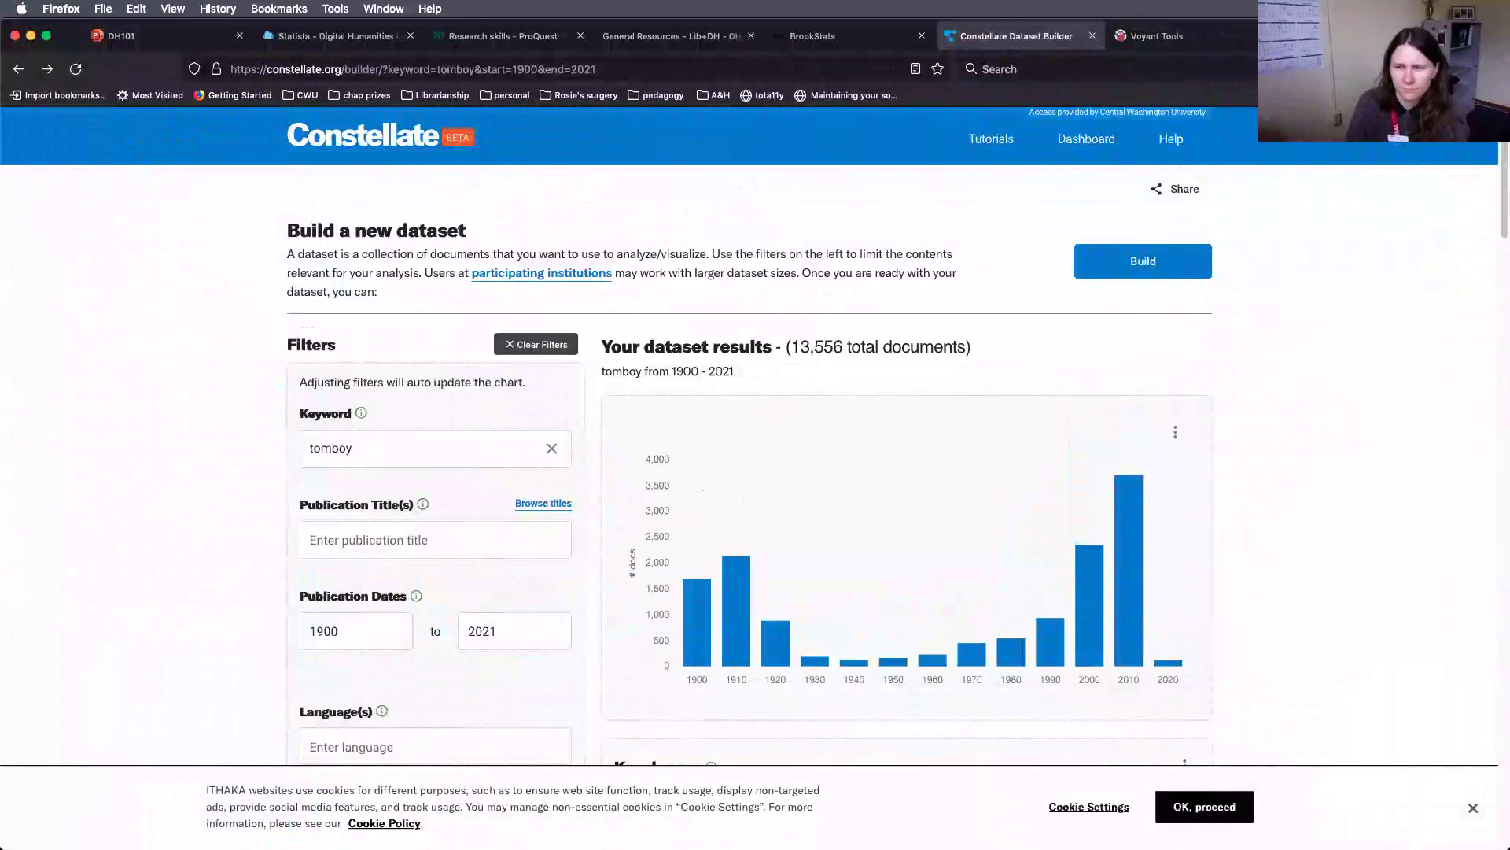
Step: Put the cursor in Voyant Tools' empty Add Texts box, then move to the Moby-Dick tab
click(1156, 36)
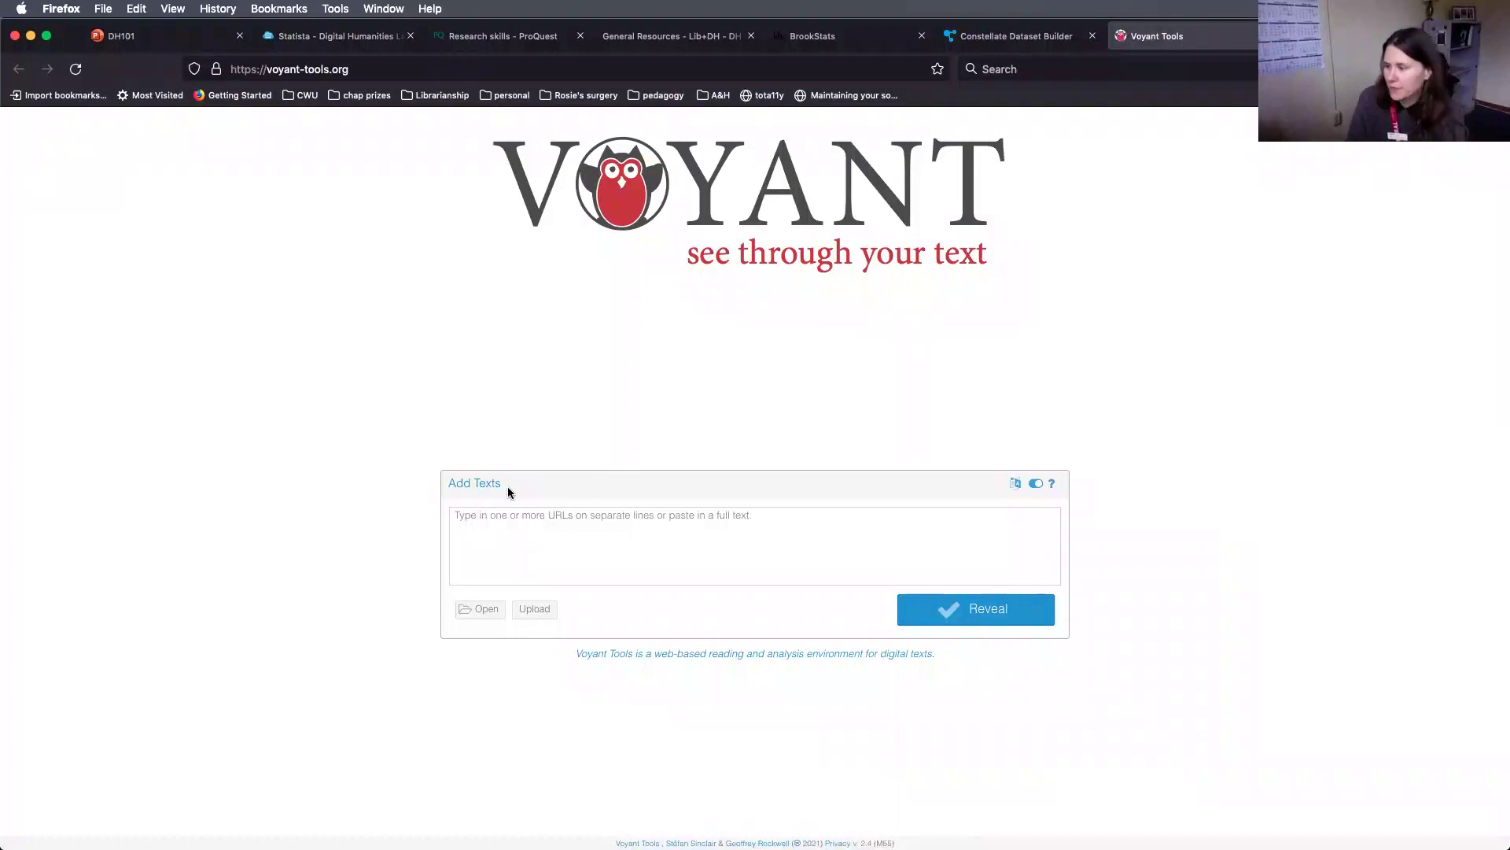
click(772, 527)
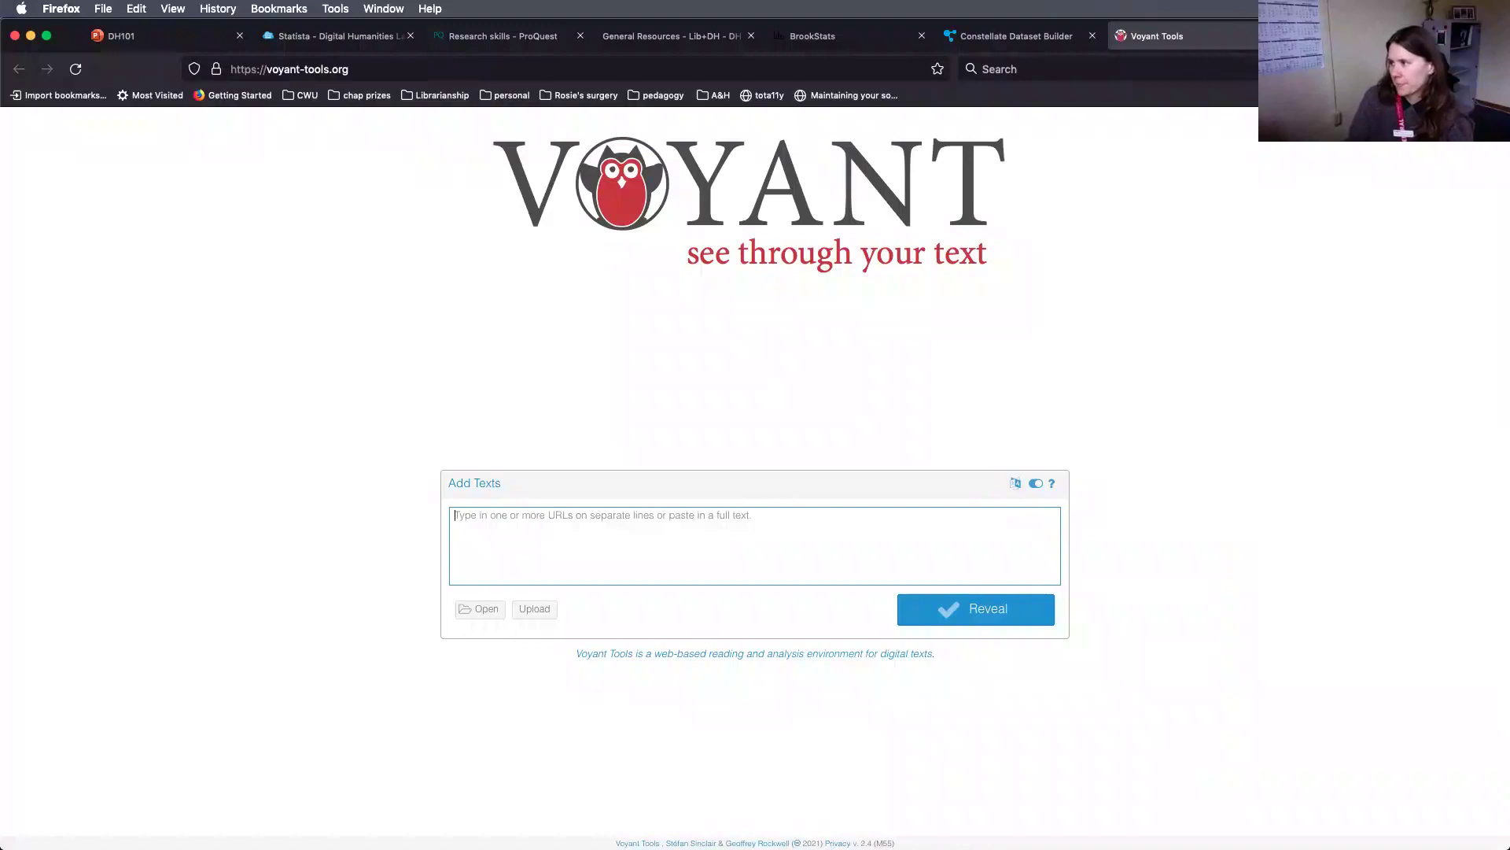
key(ctrl+Tab)
Step: Copy Moby-Dick's CHAPTER 3. The Spouter-Inn text and place the cursor in Voyant's Add Texts box
scroll(539, 475, down, 6)
scroll(539, 475, down, 10)
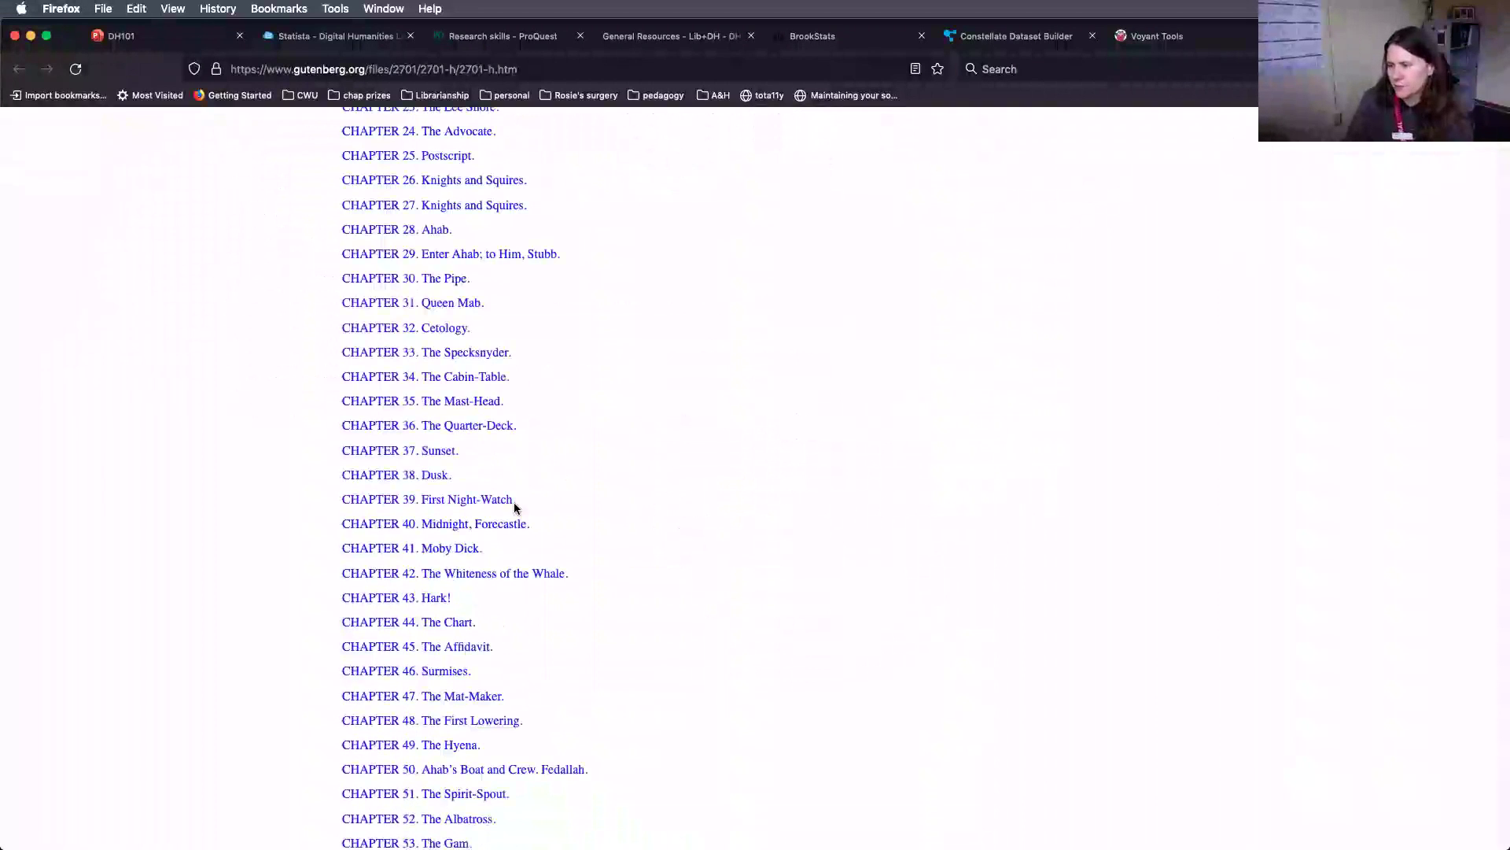
scroll(500, 314, up, 8)
click(433, 245)
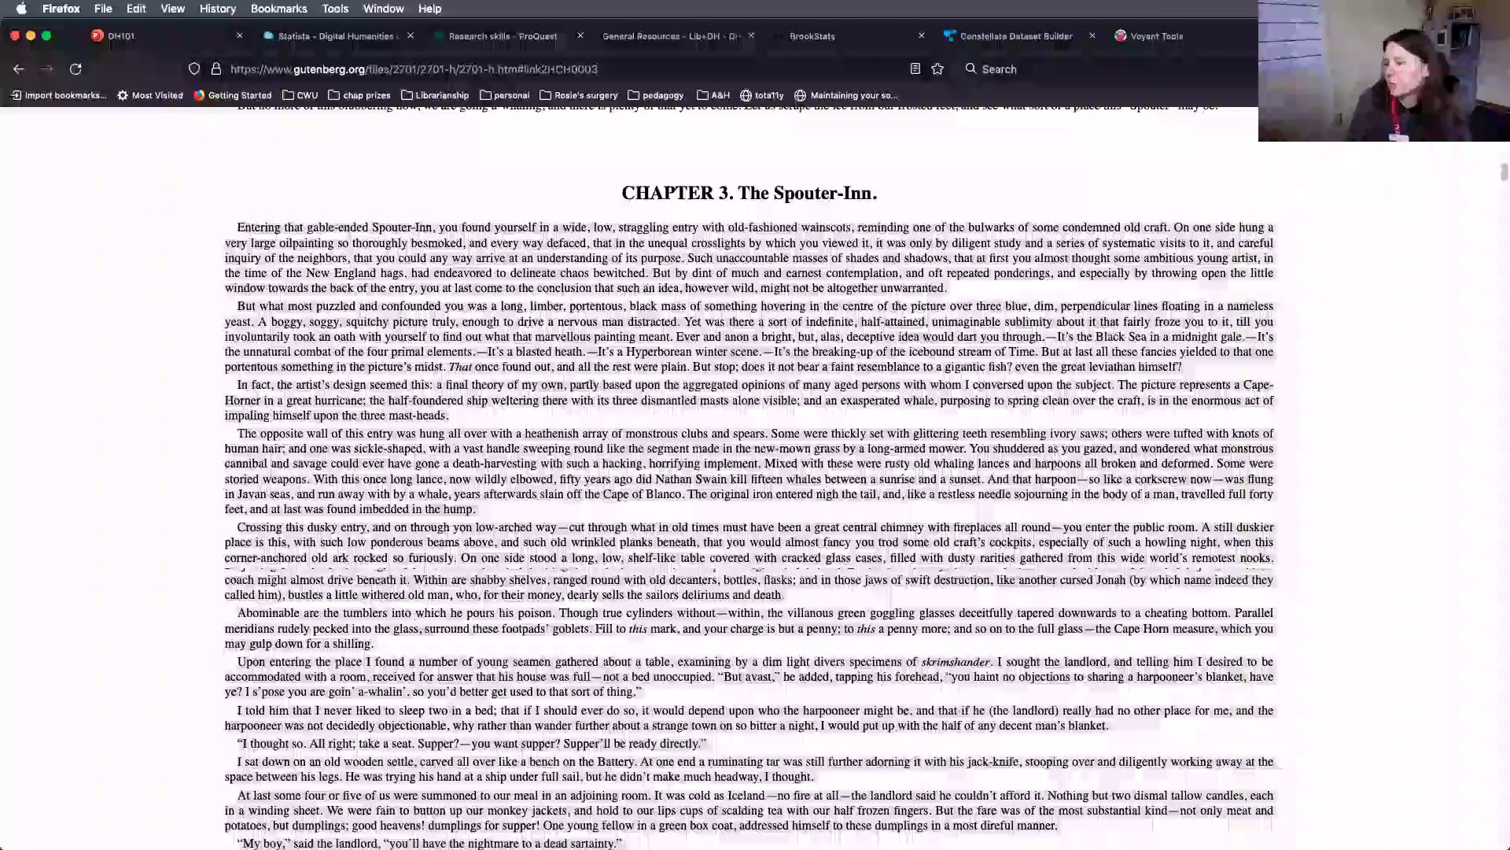
scroll(749, 472, down, 10)
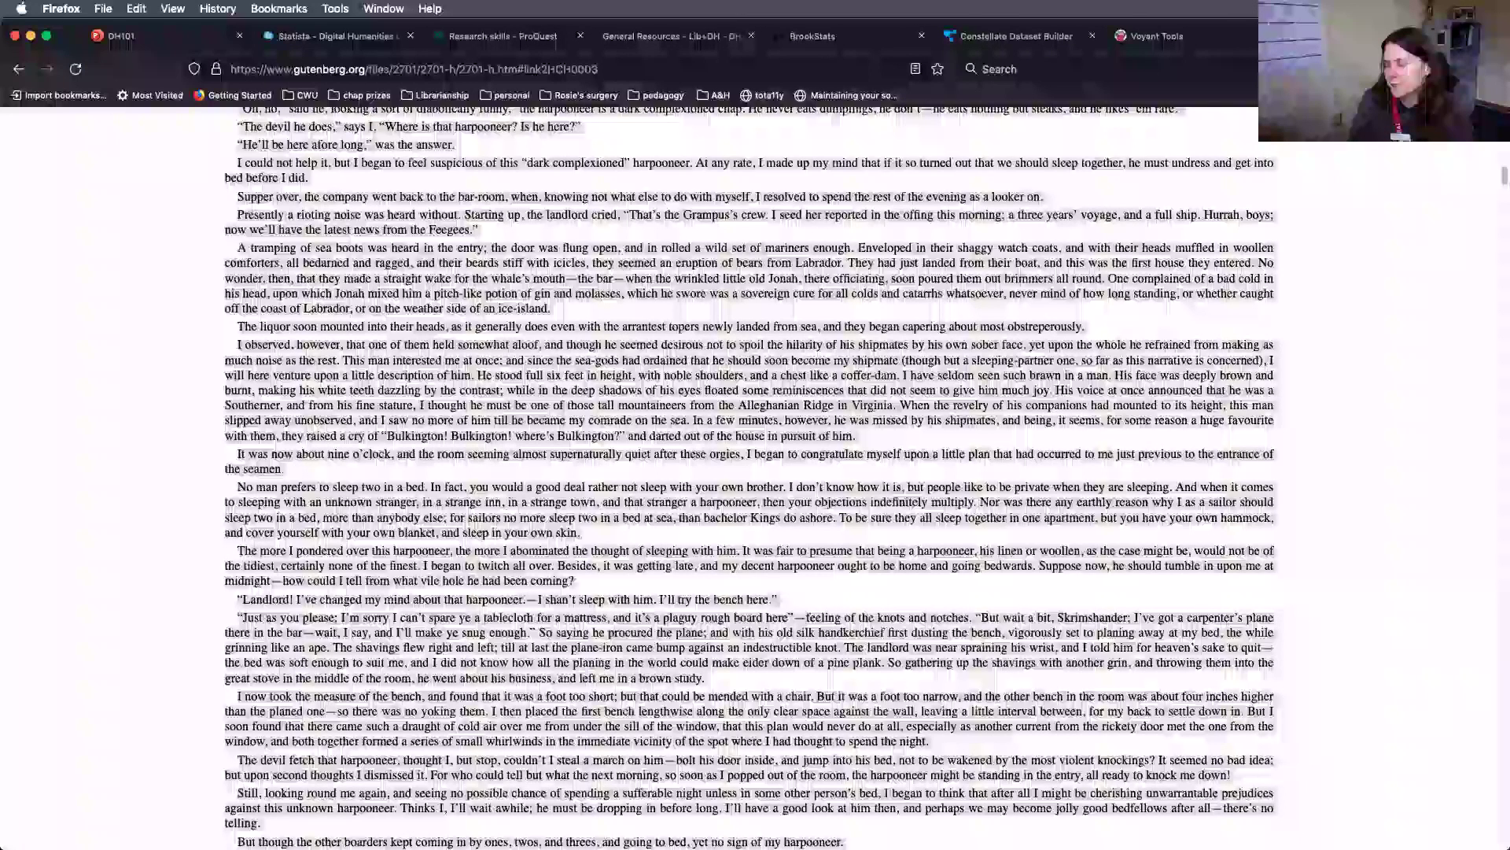
scroll(749, 472, down, 10)
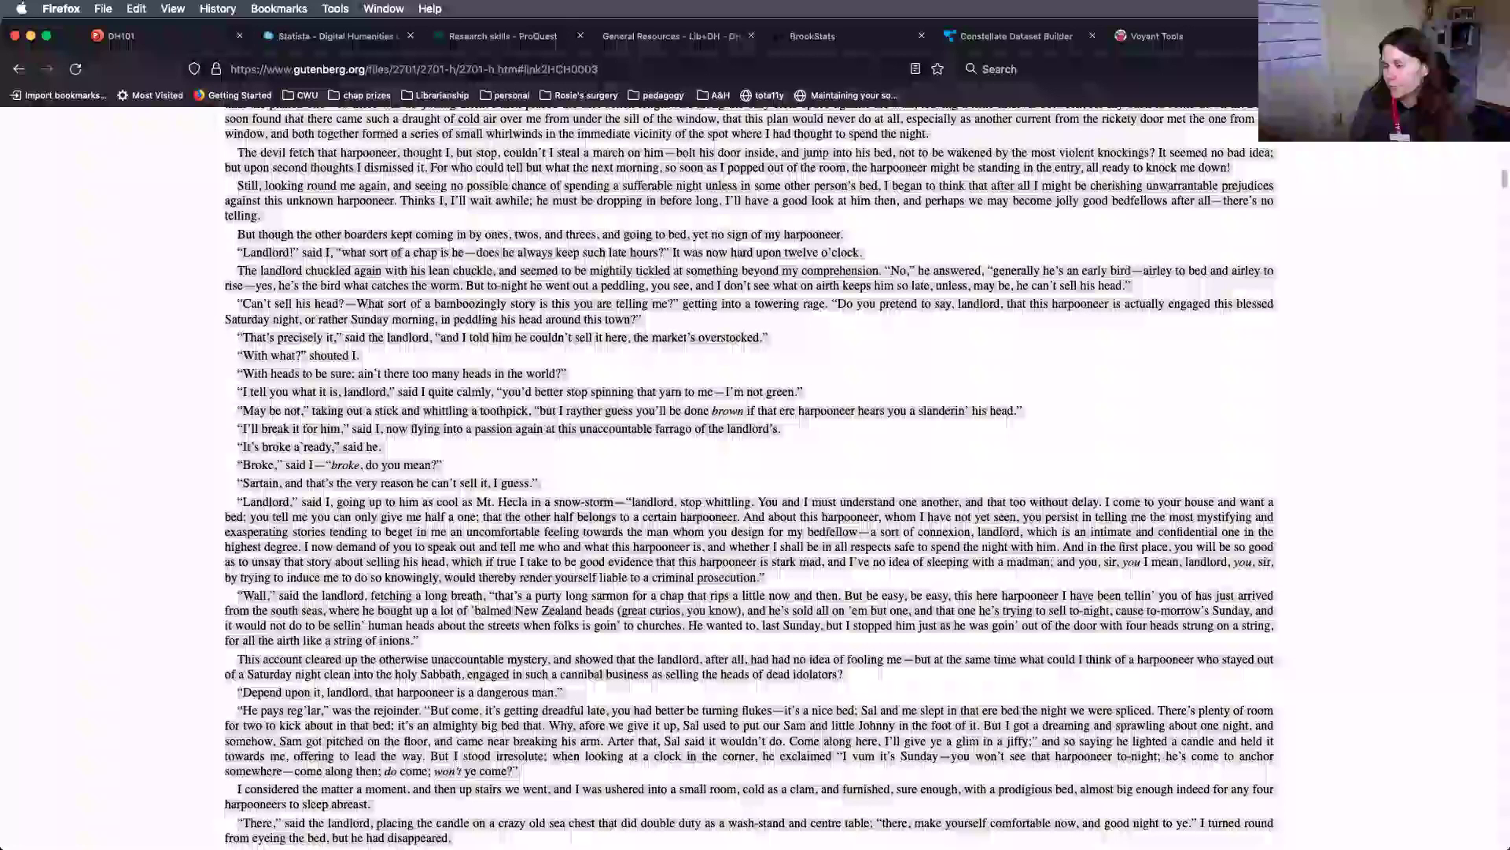
scroll(1102, 622, down, 10)
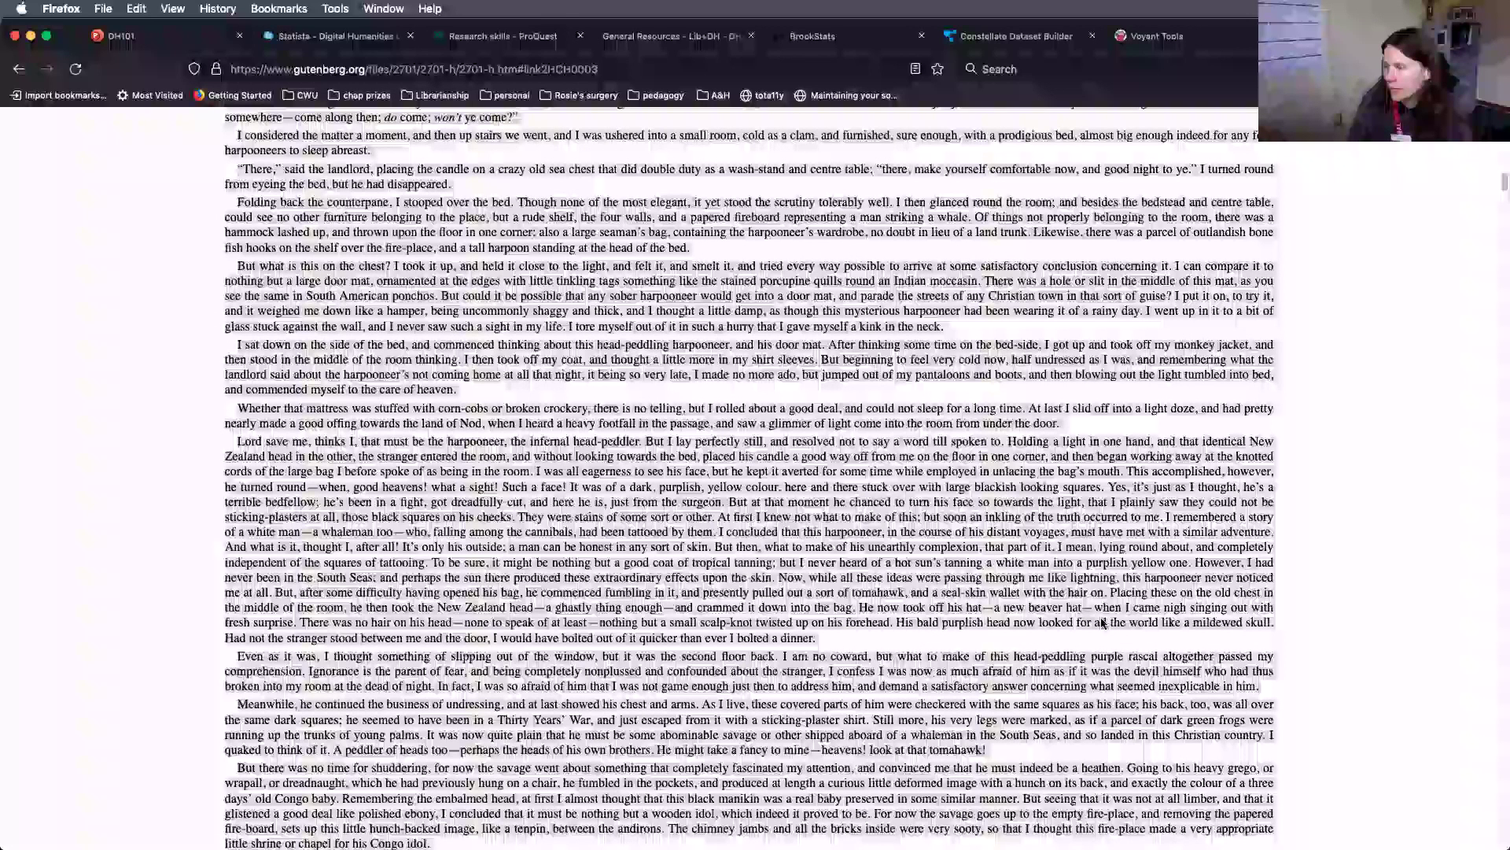
click(1157, 35)
click(590, 549)
Step: Paste the Spouter-Inn chapter into Voyant, reveal the analysis, and check a word's frequency
key(super+v)
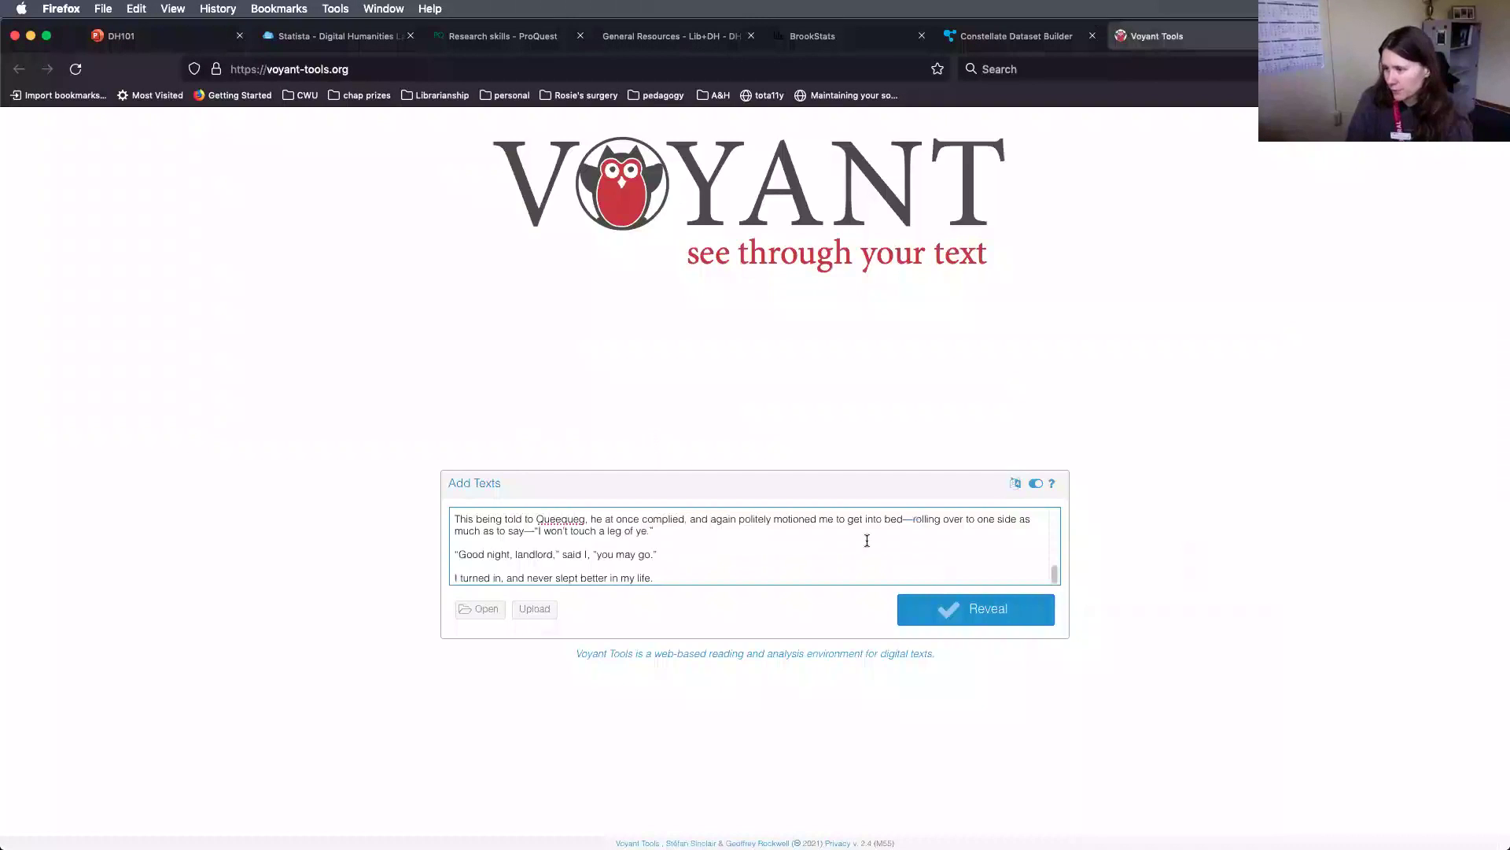
click(971, 617)
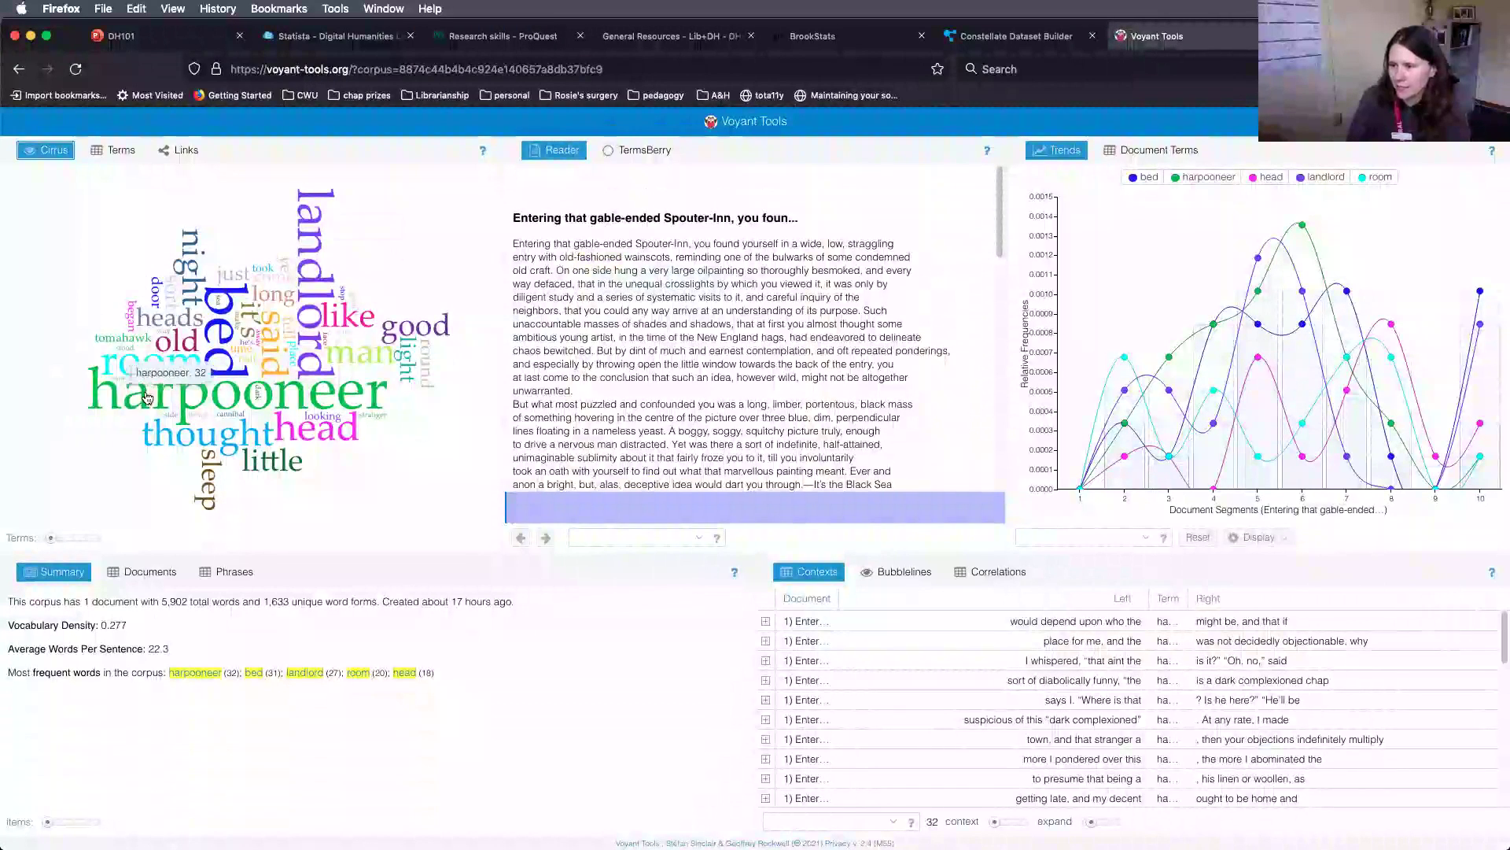
click(732, 258)
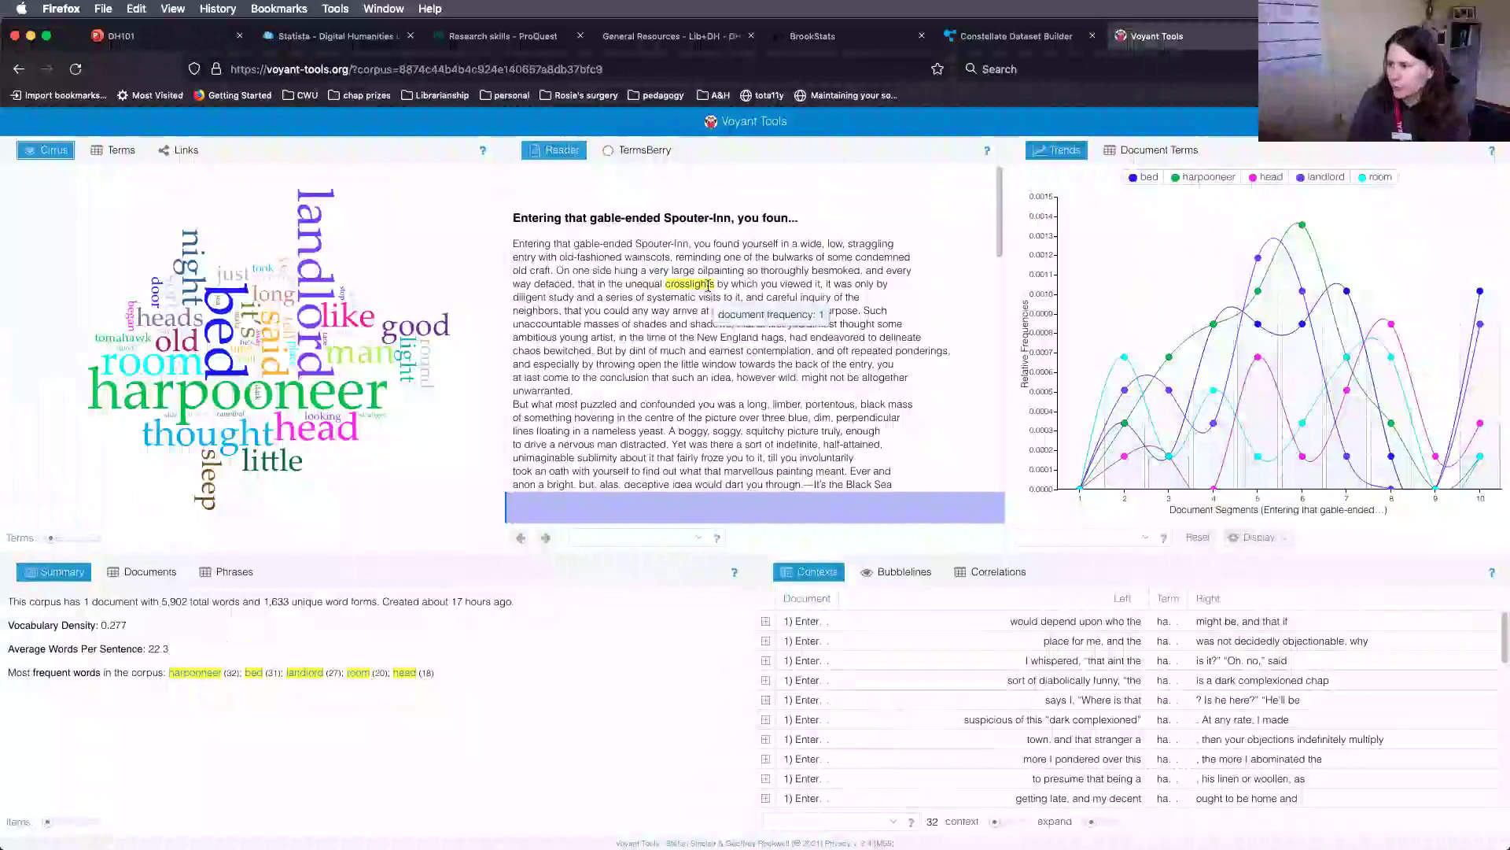
Step: Show word correlations, chart only harpooneer's trend, then advance the DH101 deck to Debates in DH
mouse_move(1150, 456)
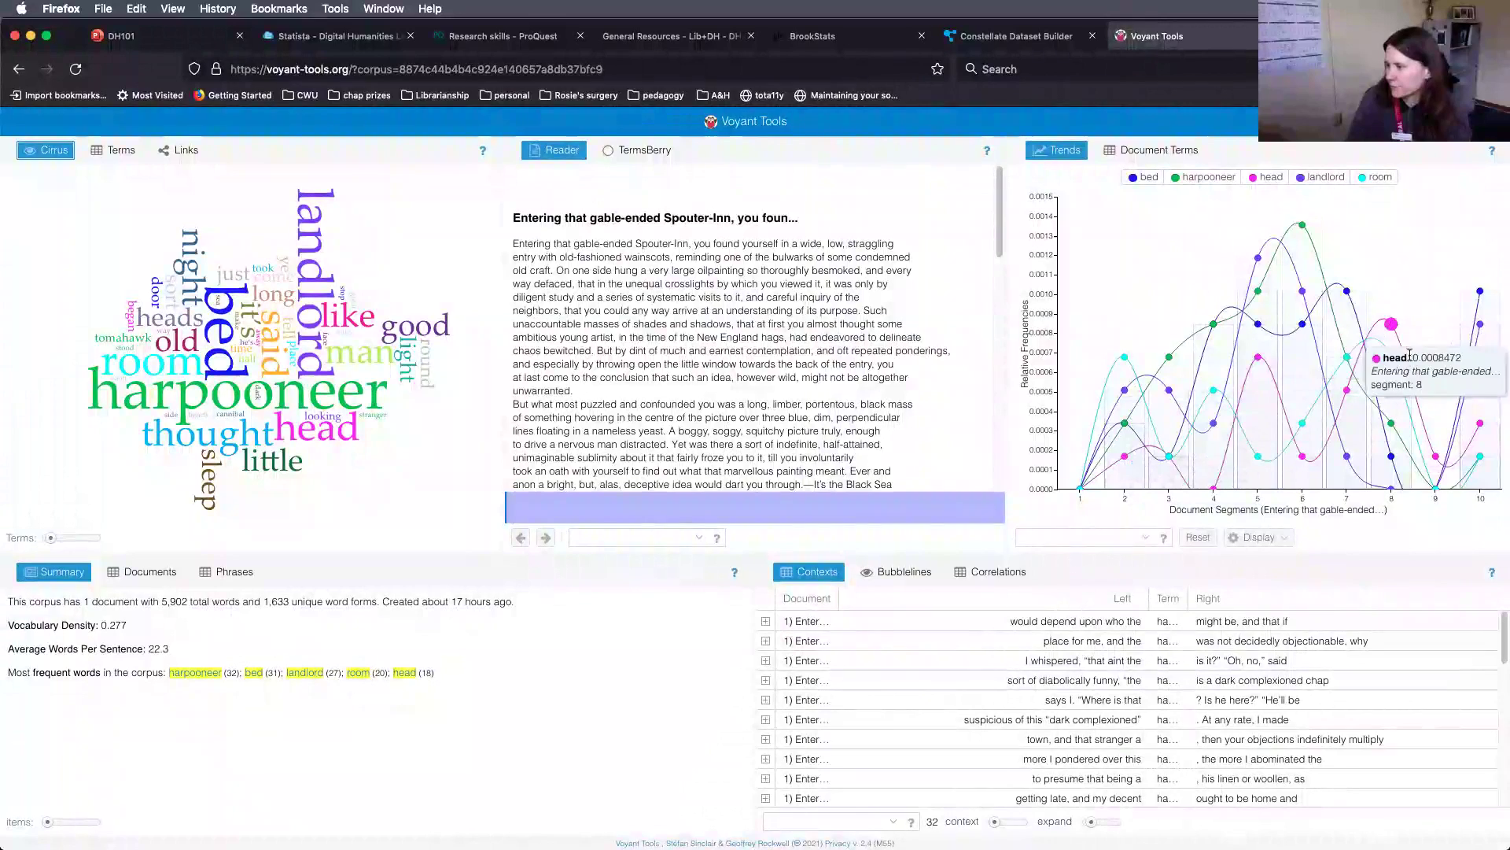
click(975, 580)
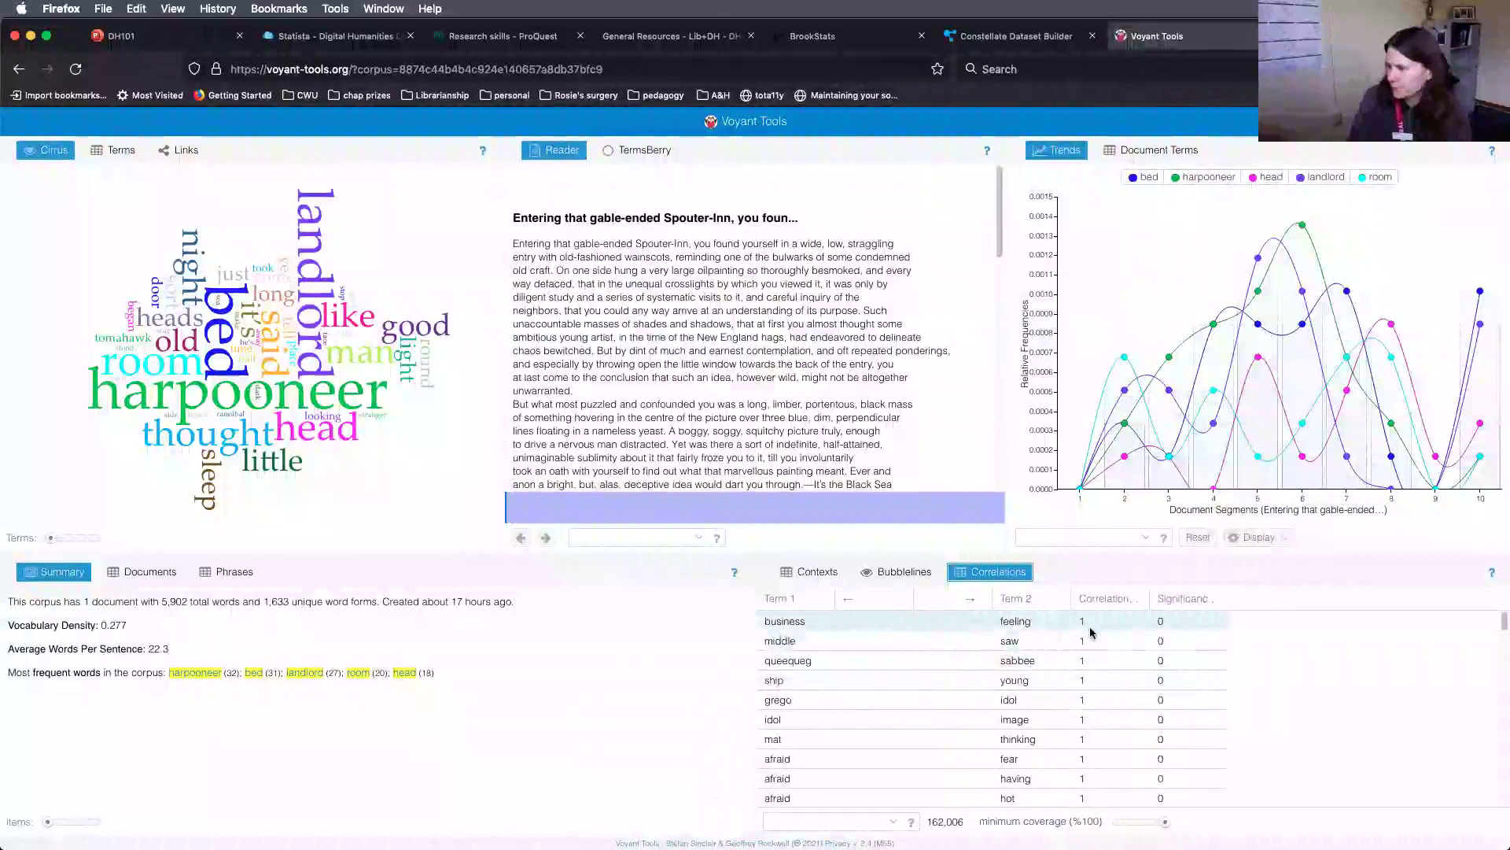
click(186, 675)
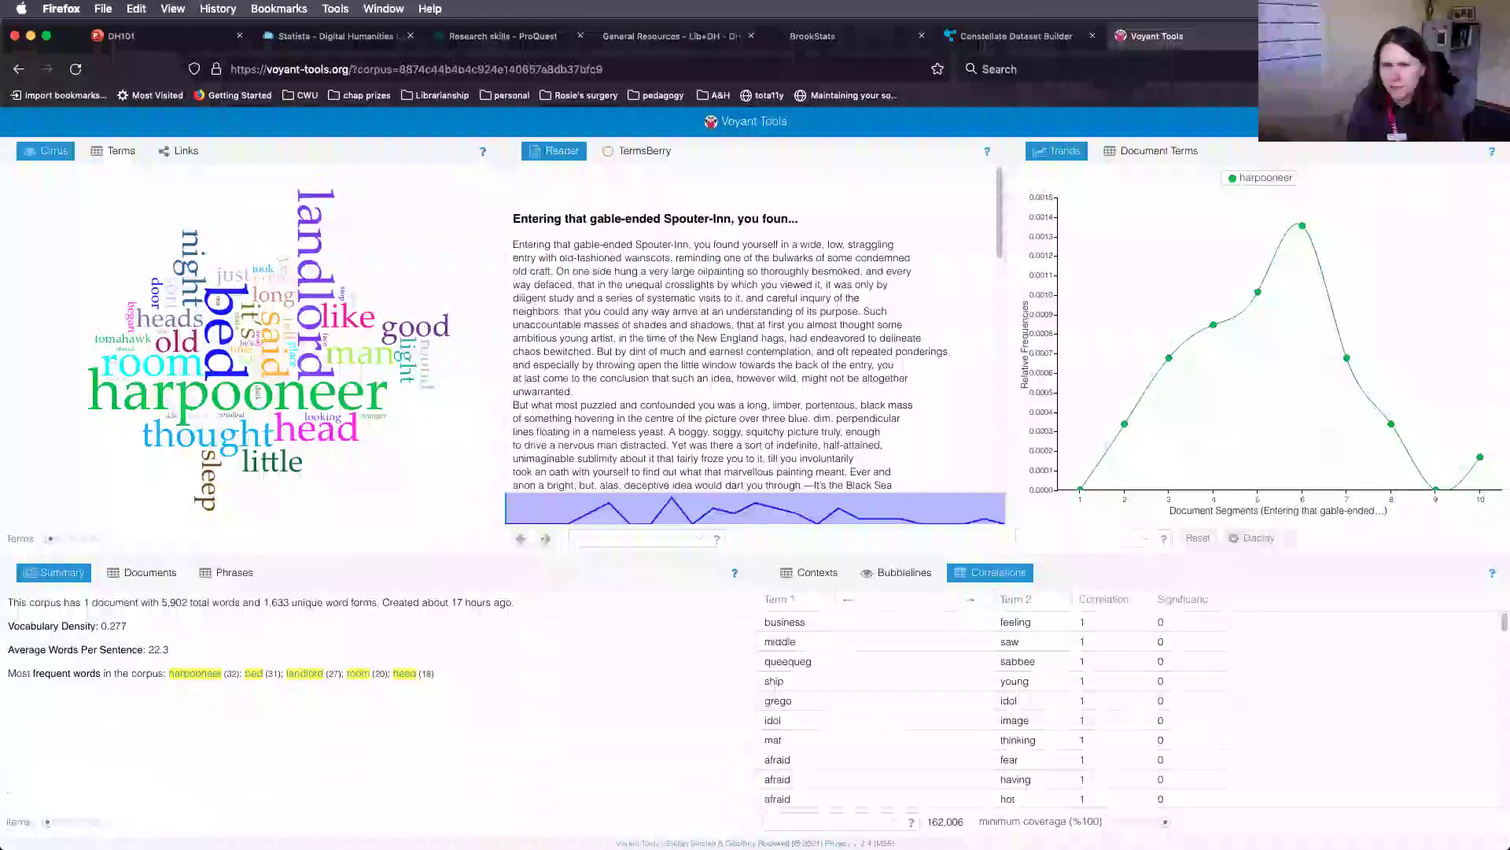
click(150, 41)
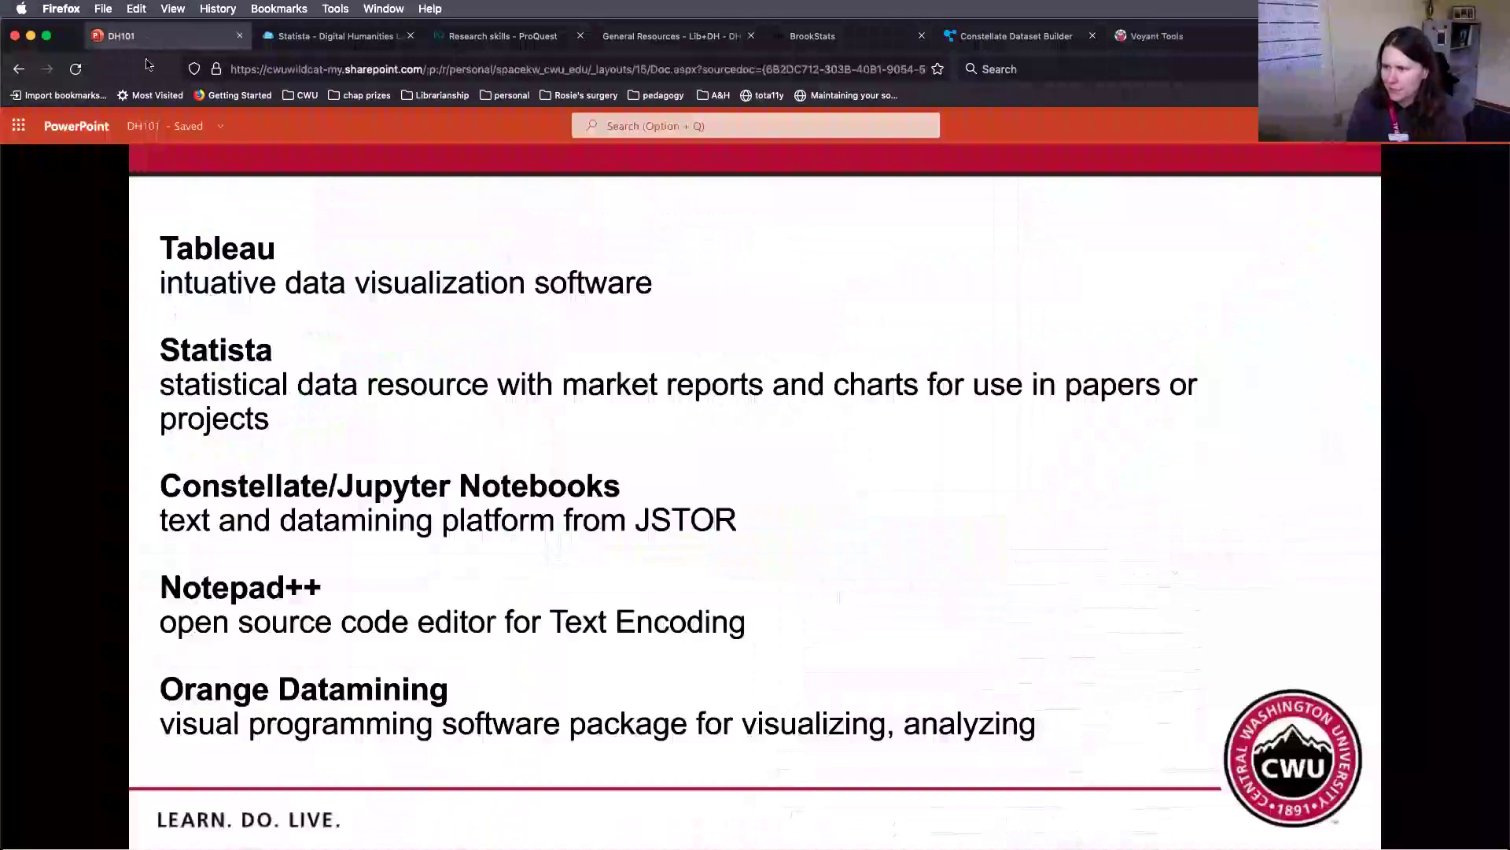
key(Right)
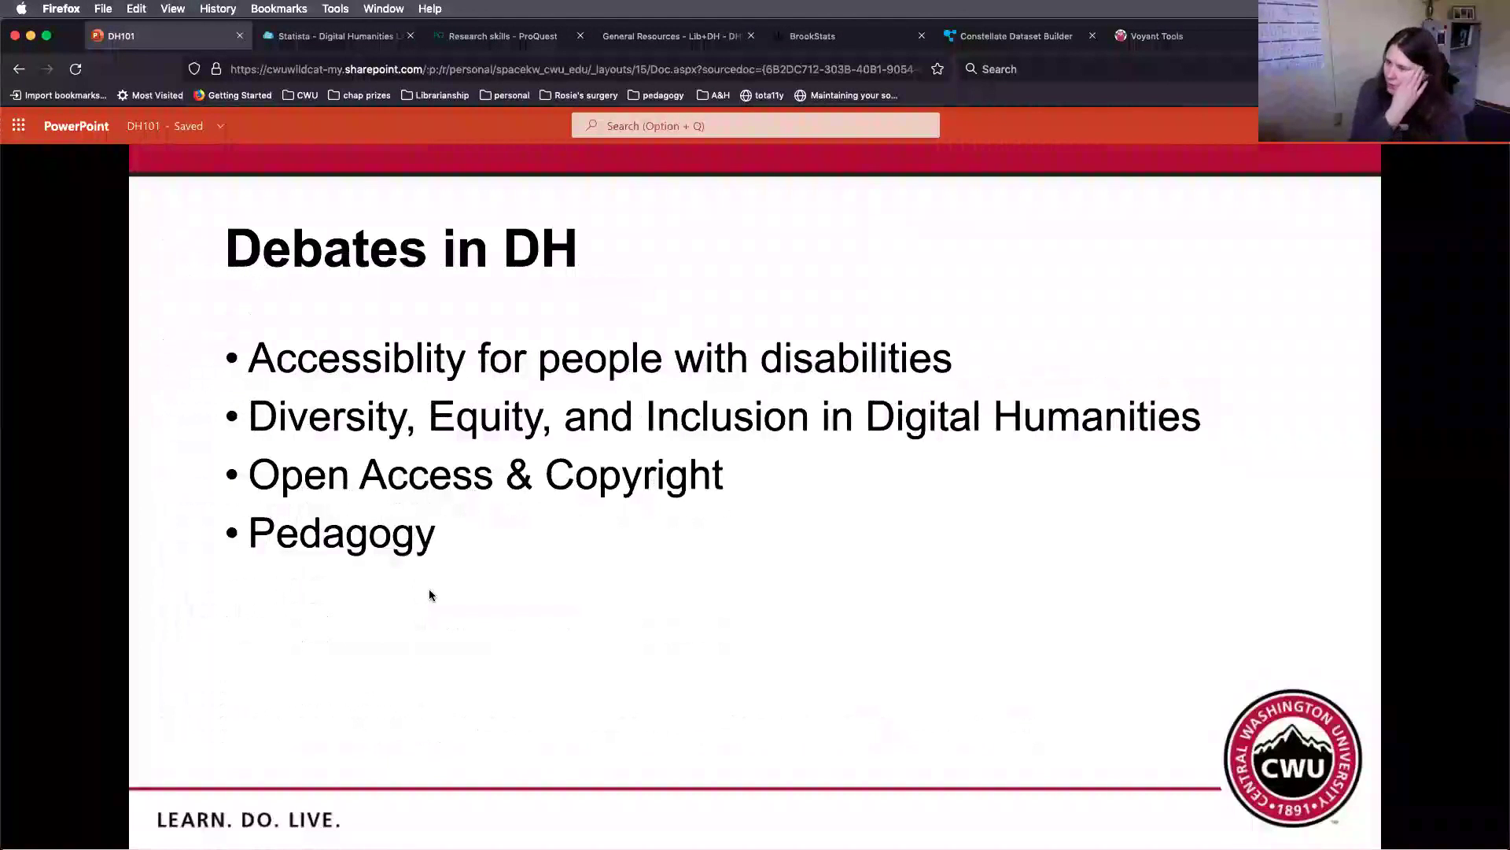